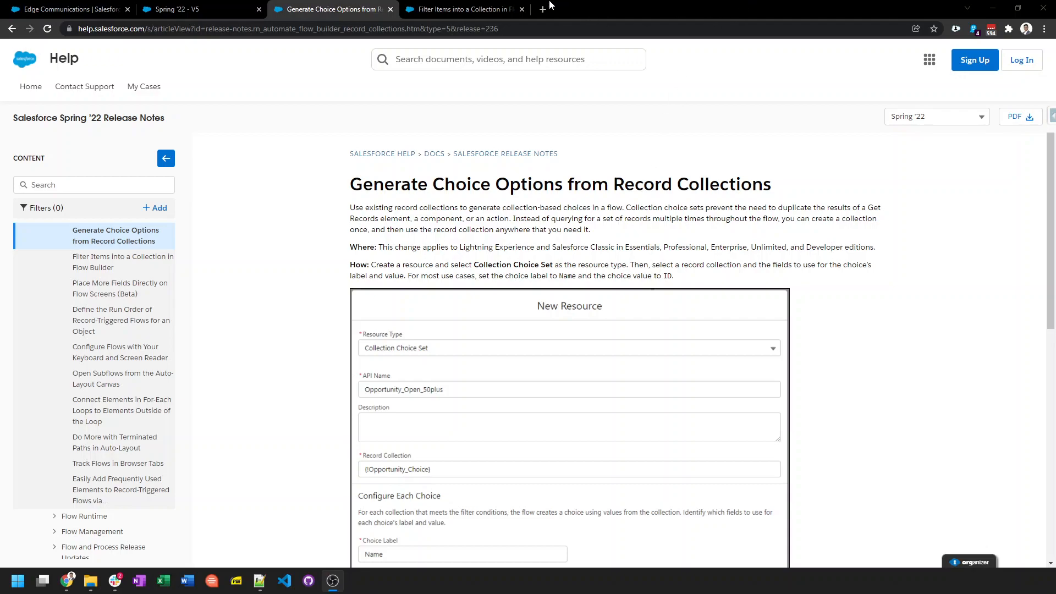
Review the release notes on filtering items into a collection and generating choice options from record collections, and return to the Spring '22 flow
click(509, 8)
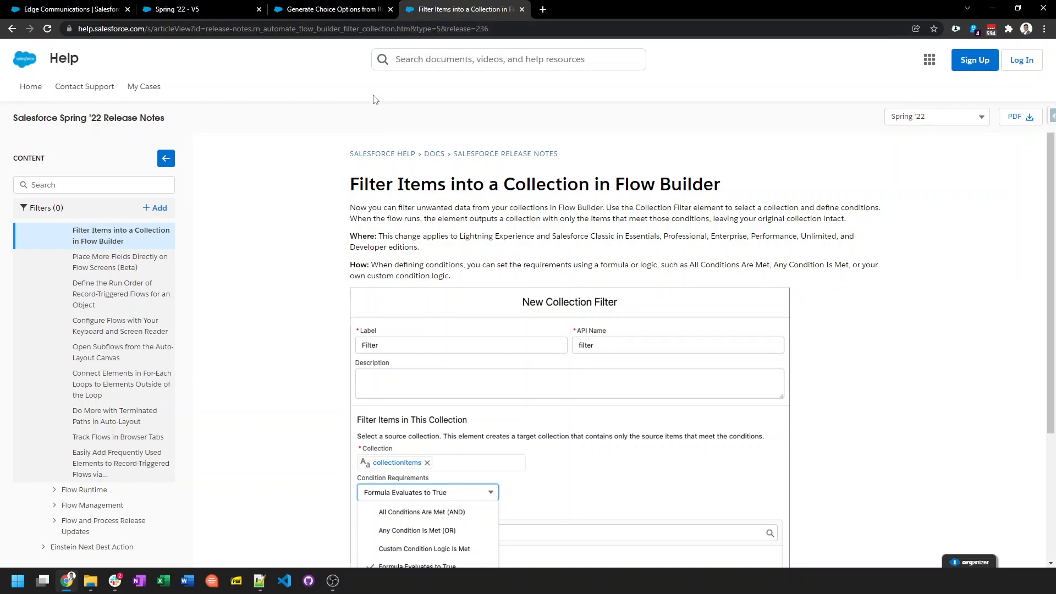
click(352, 9)
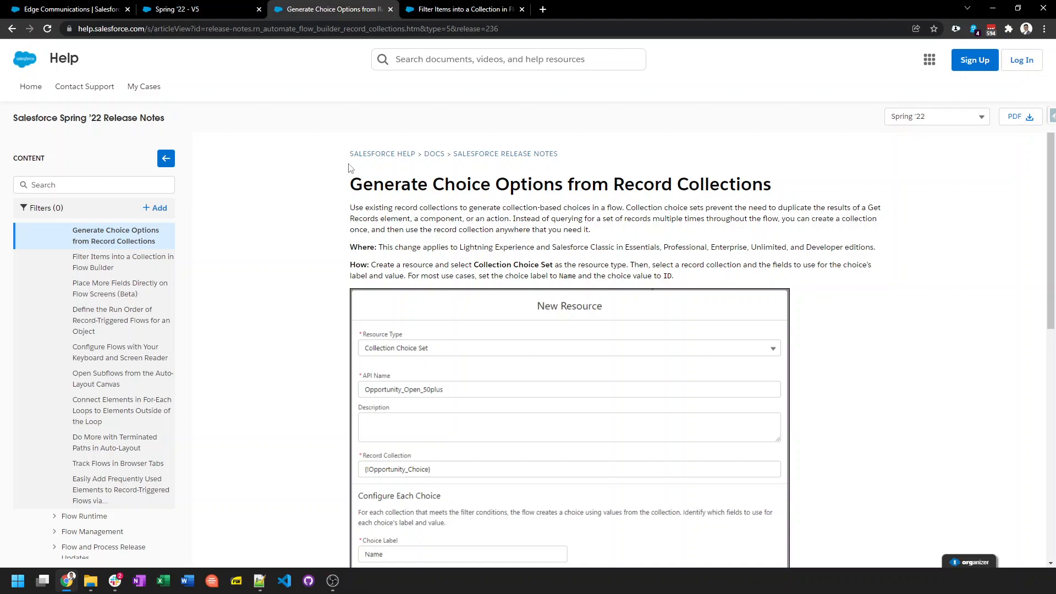
click(254, 4)
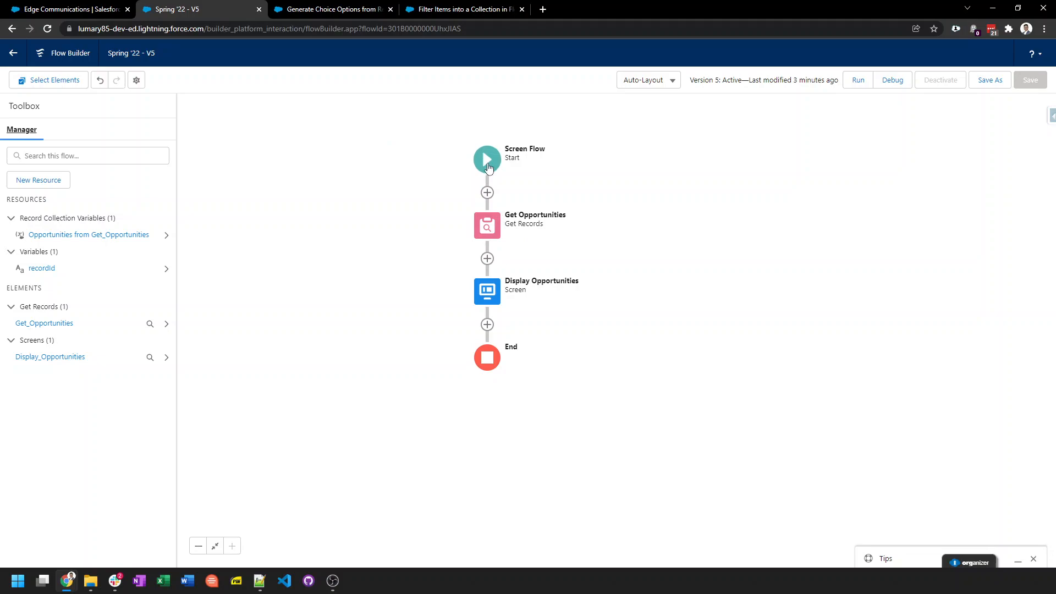
Review the opportunities related to the Edge Communications account
click(72, 9)
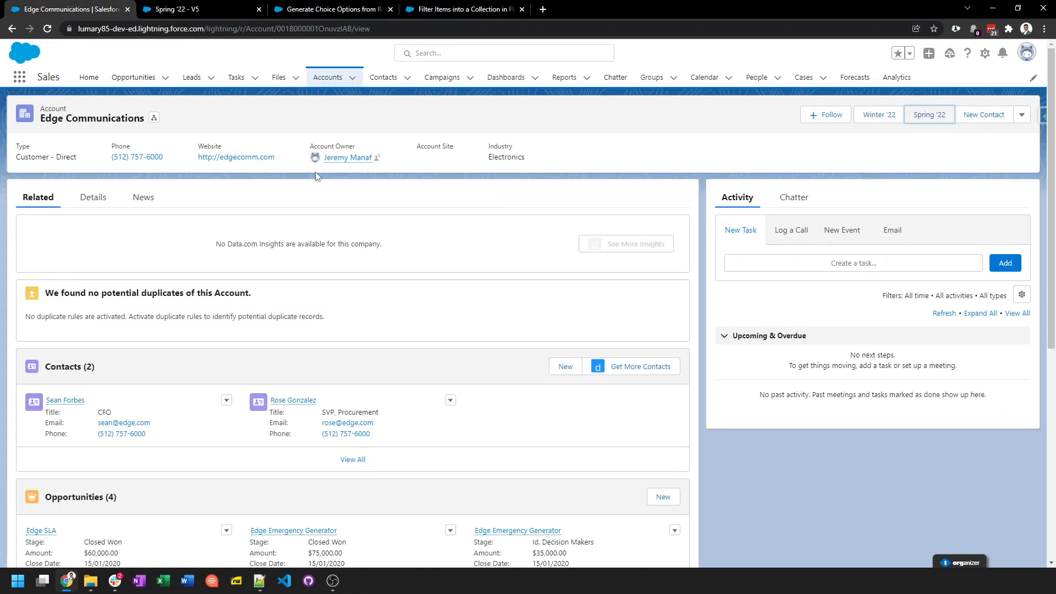
scroll(696, 212, down, 1)
scroll(696, 210, down, 2)
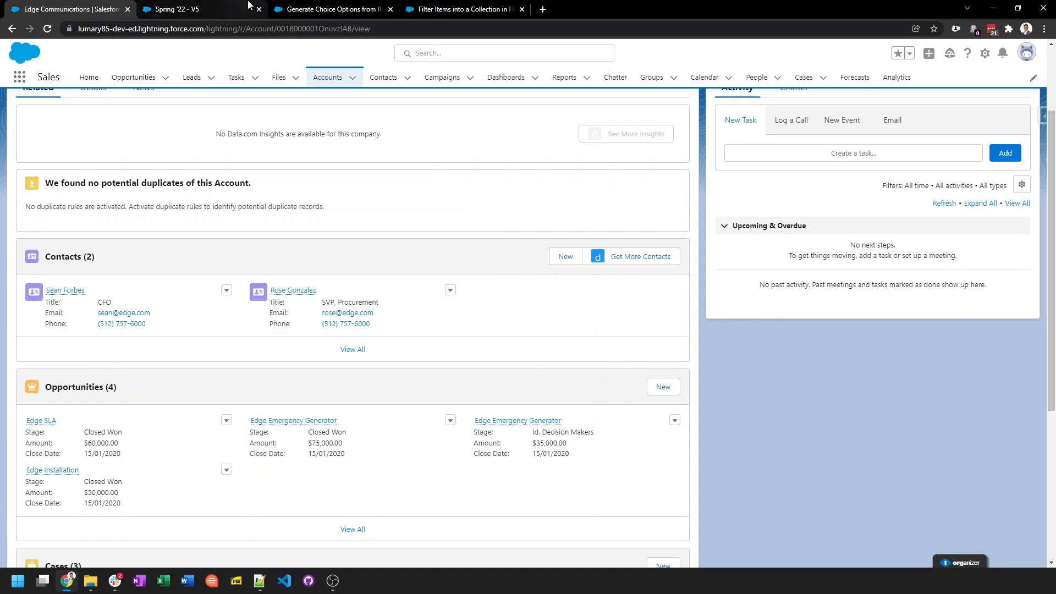
Inspect the filter condition and record storage settings of the flow's Get Opportunities element
click(187, 9)
click(487, 229)
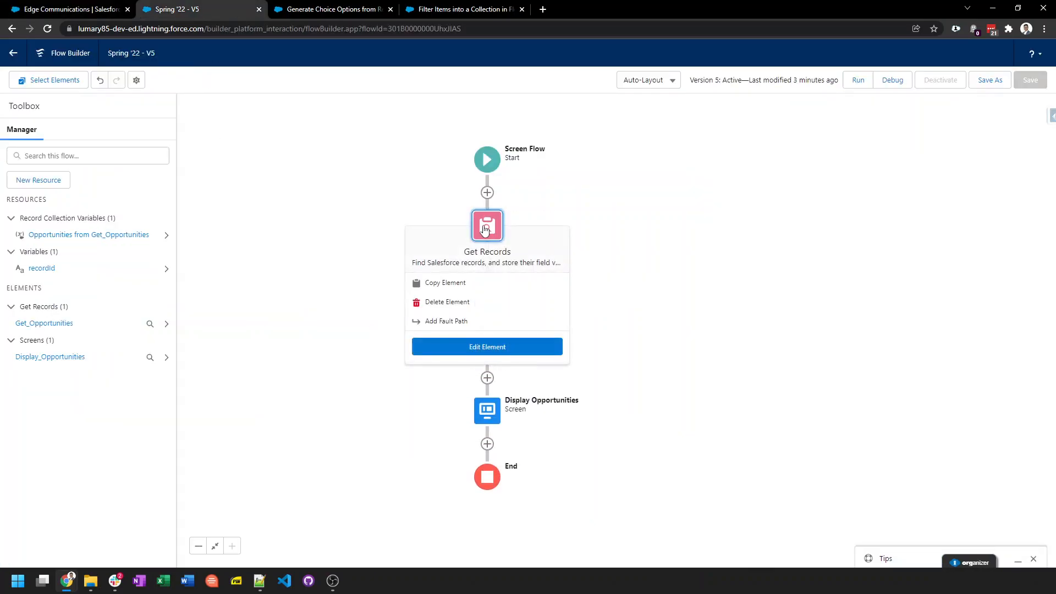
click(502, 352)
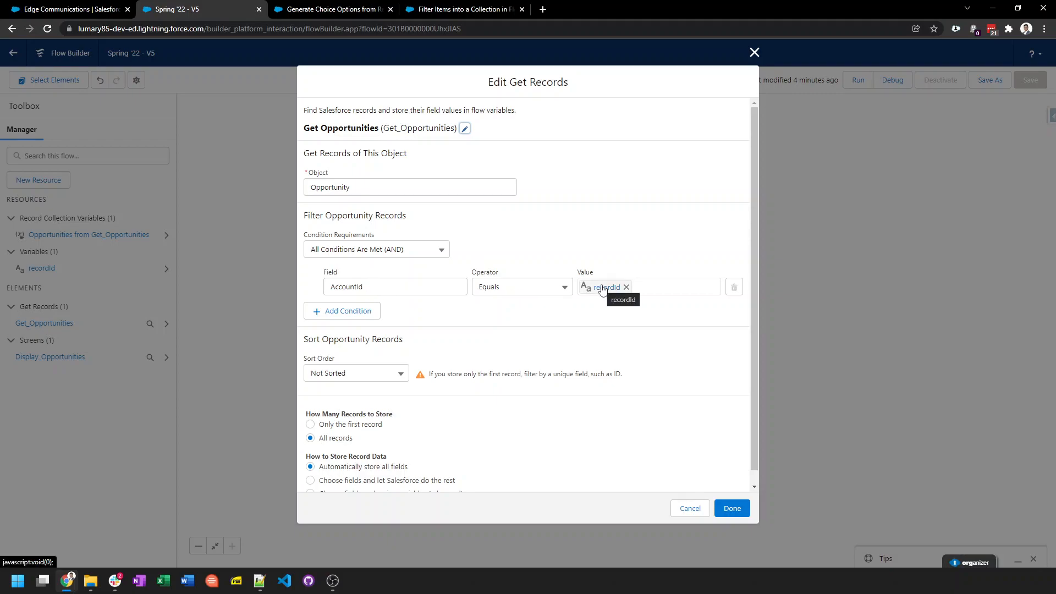
scroll(445, 378, down, 1)
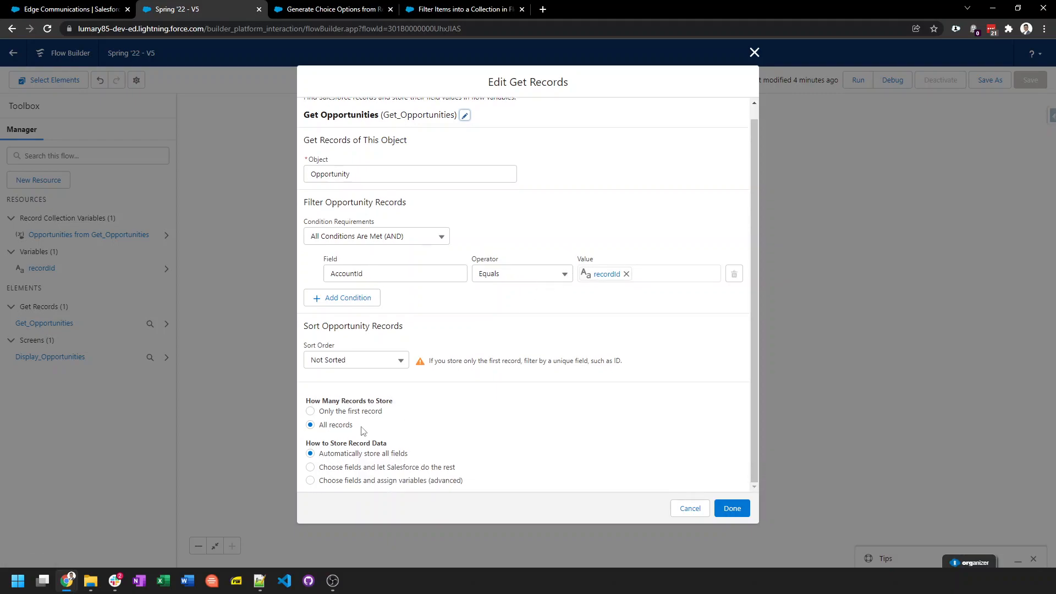
drag(357, 430, 320, 430)
click(719, 500)
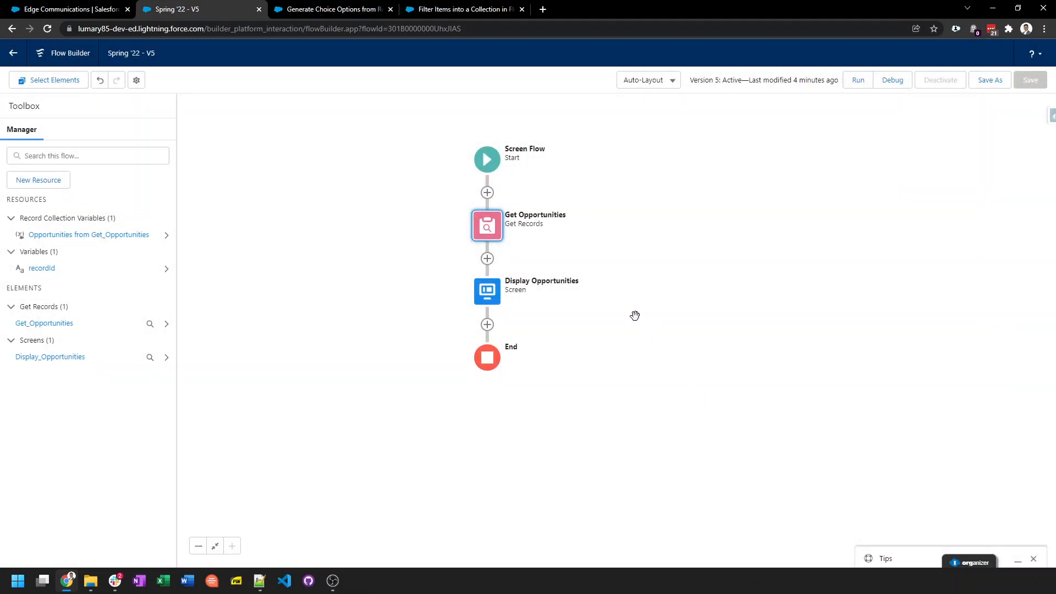
Add a picklist labelled All Opportunities, with API name All_Opportunities, to the Display Opportunities screen
click(487, 291)
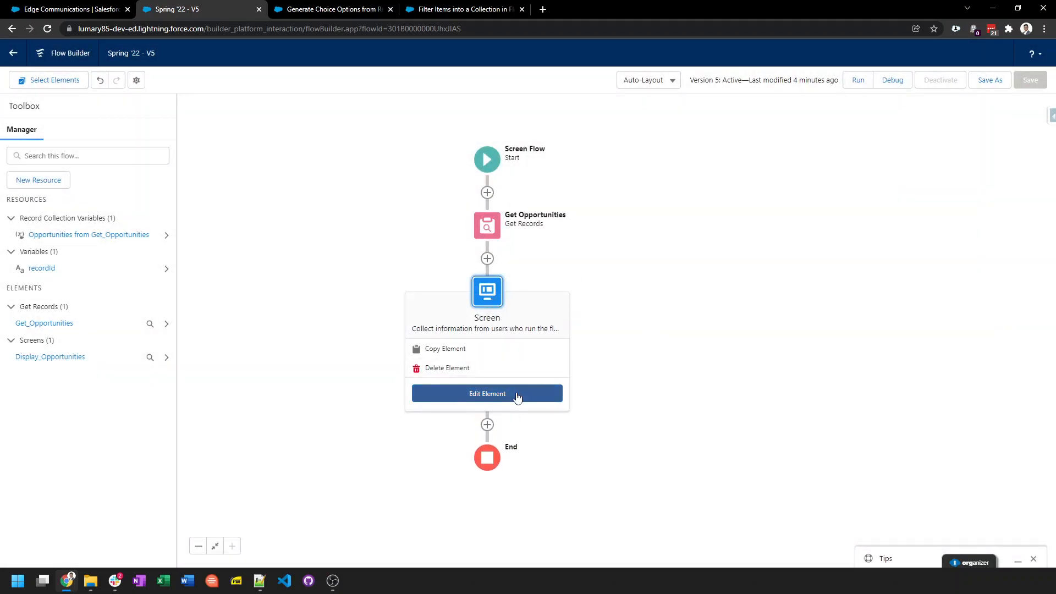
click(517, 396)
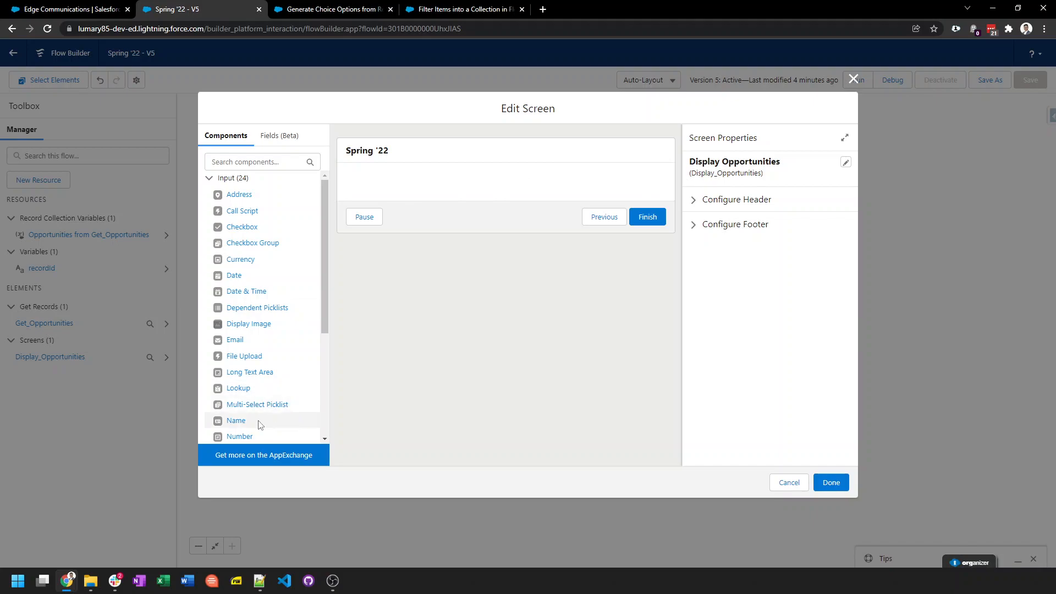
scroll(265, 394, down, 1)
drag(245, 432, 397, 189)
click(783, 182)
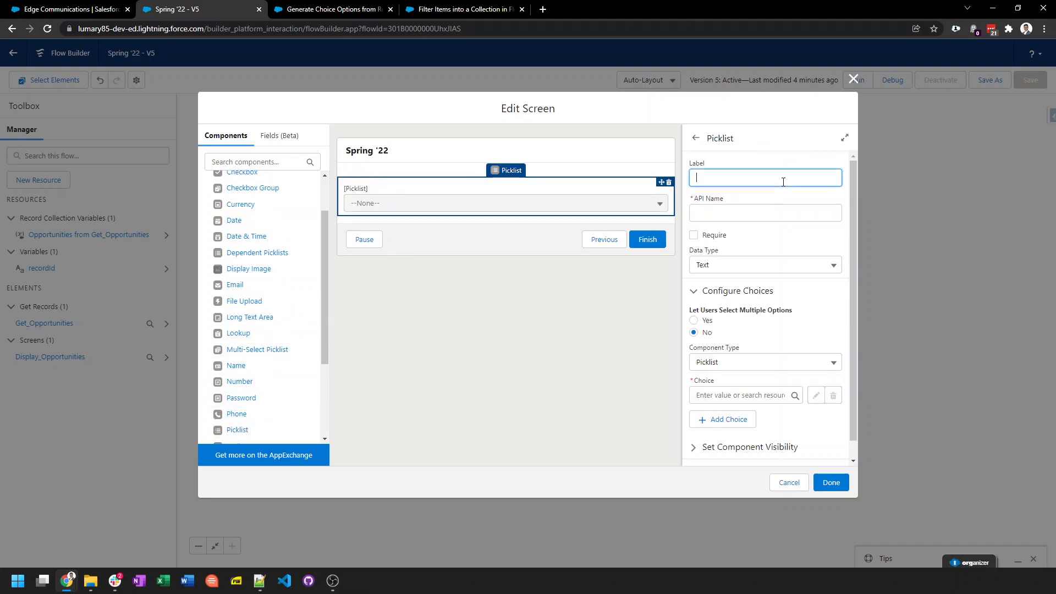
text(All Opportunities)
key(Tab)
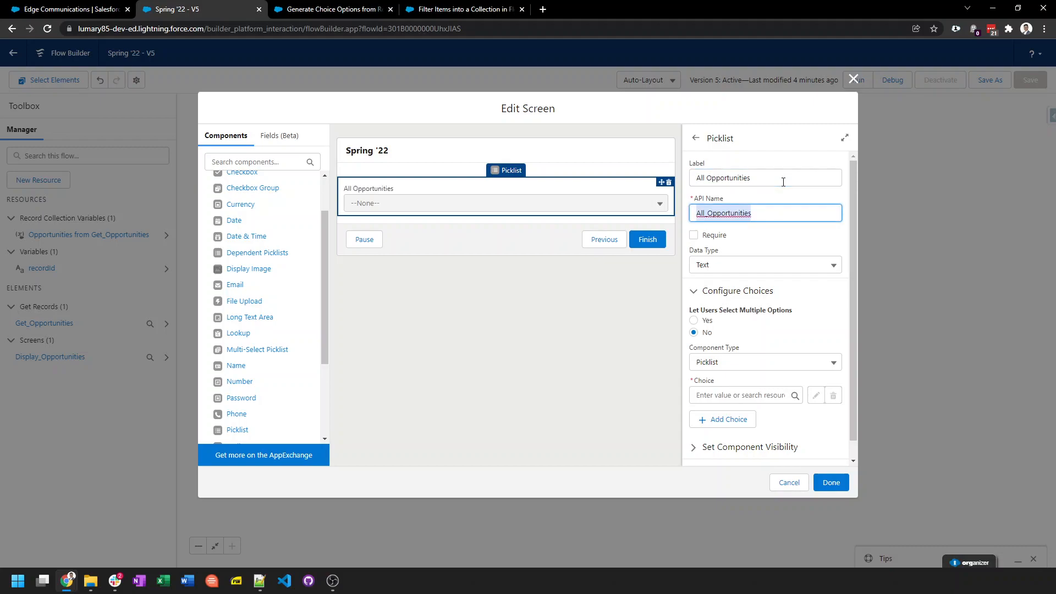
scroll(747, 323, down, 1)
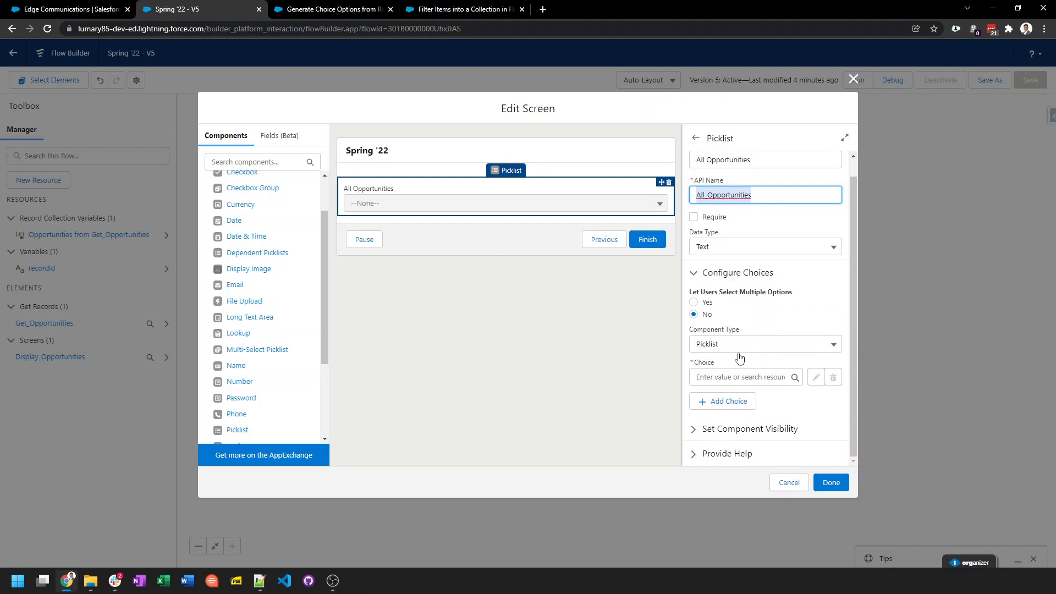
Start a new choice resource of type Collection Choice Set for the All Opportunities picklist
click(730, 375)
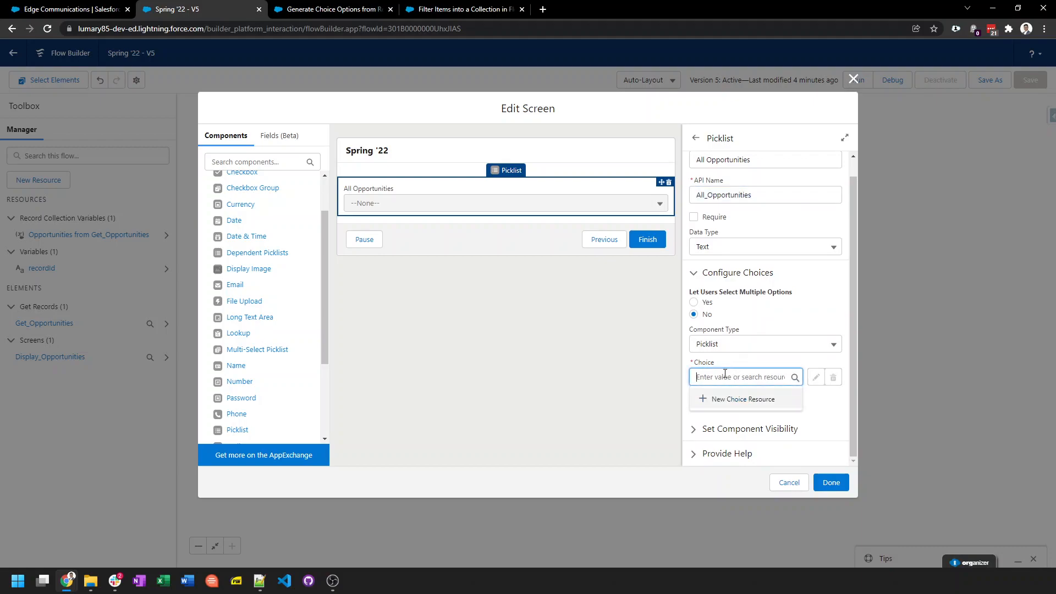
click(735, 401)
click(419, 259)
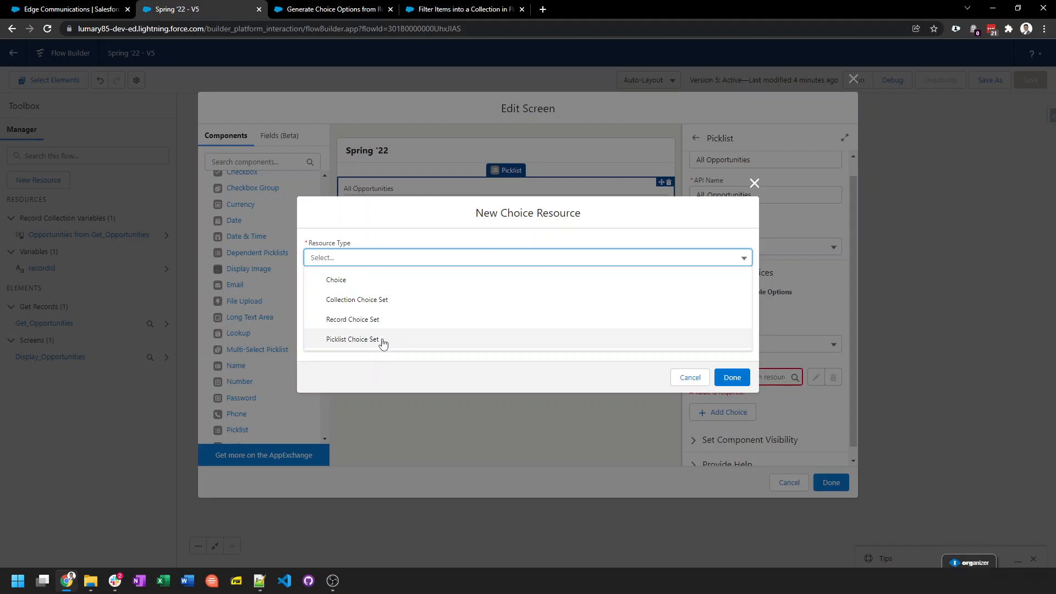
click(382, 304)
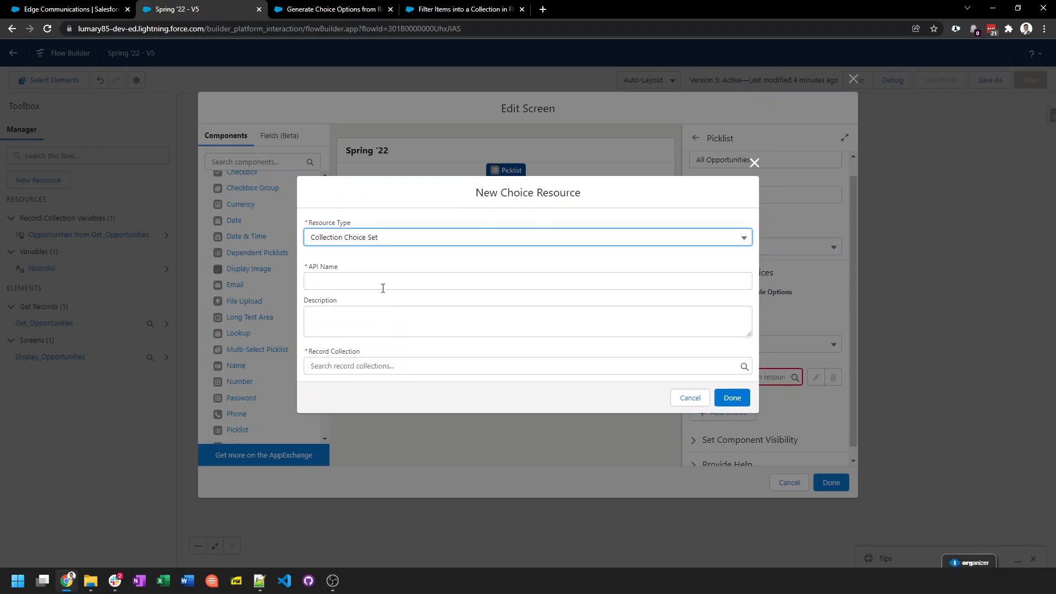
Set the choice resource's API name to opportunitiesCollectionChoiceSet
click(384, 285)
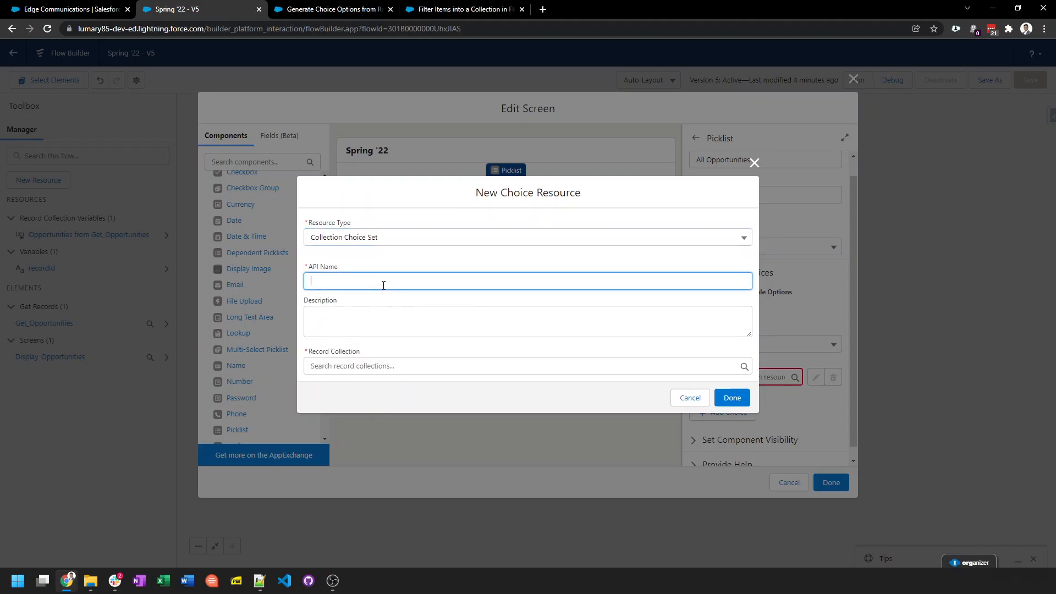
text(Opporun)
text(unities)
text(CollectionCh)
text(oiceSe)
text(t)
click(317, 285)
key(BackSpace)
text(o)
click(400, 336)
Base the choice set on the Get_Opportunities collection with Name as choice label and Id as choice value, and finish editing the screen
click(397, 364)
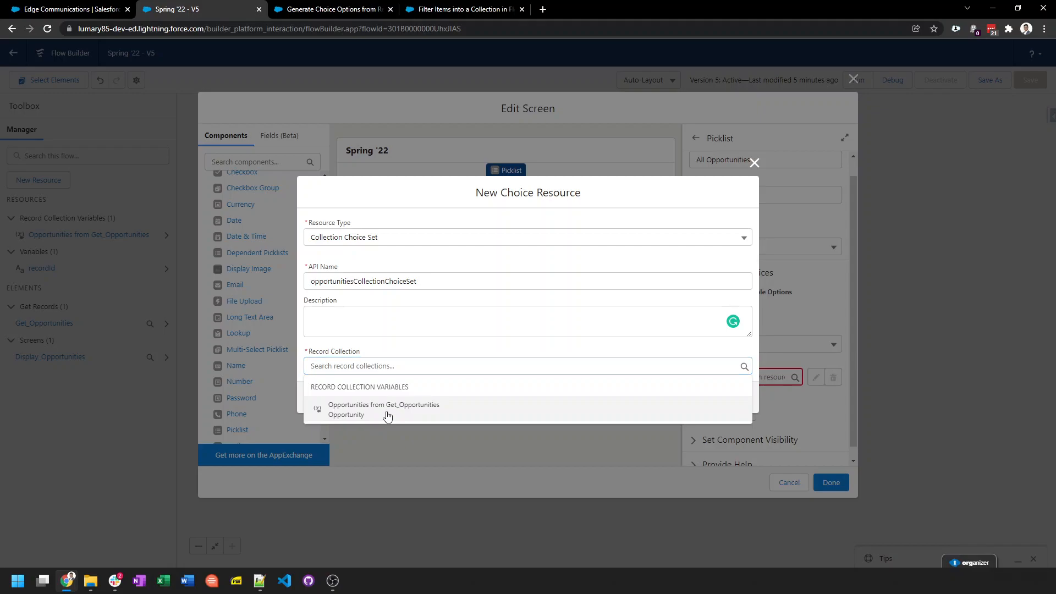
click(388, 414)
click(365, 390)
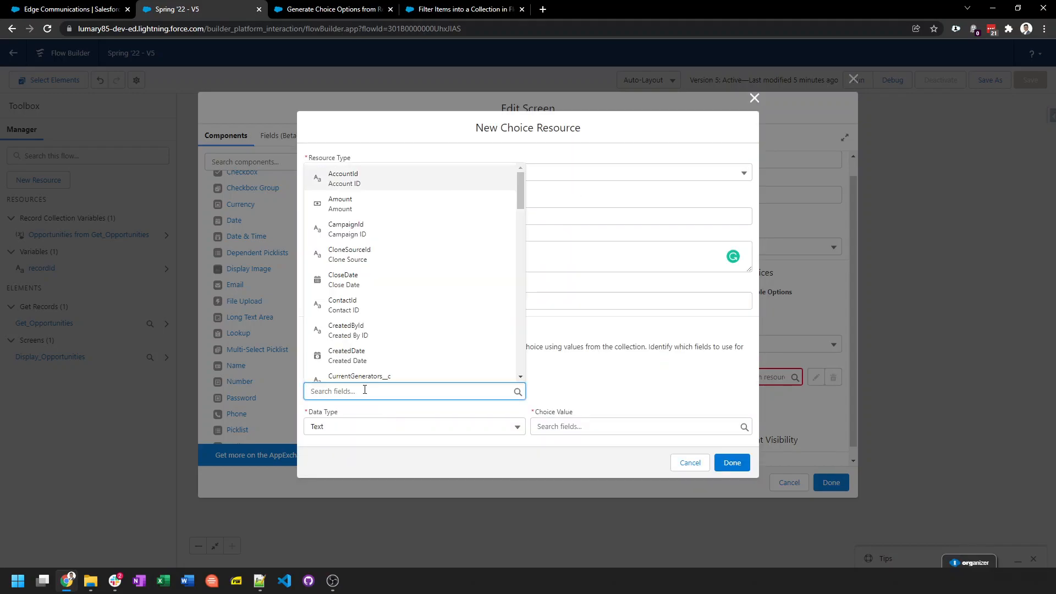
text(name)
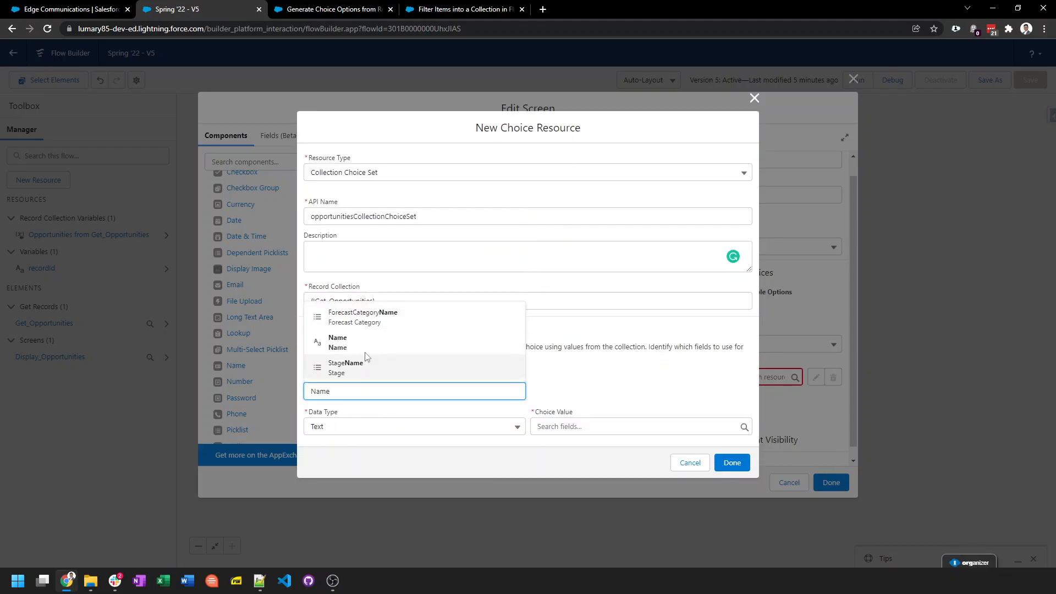
click(371, 344)
click(582, 431)
text(Id)
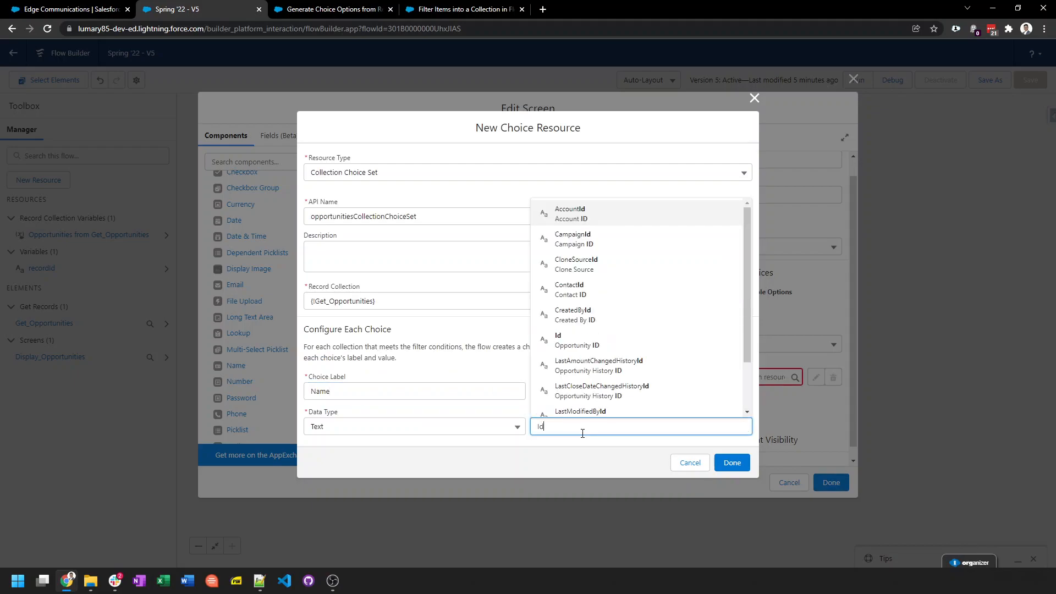
click(593, 336)
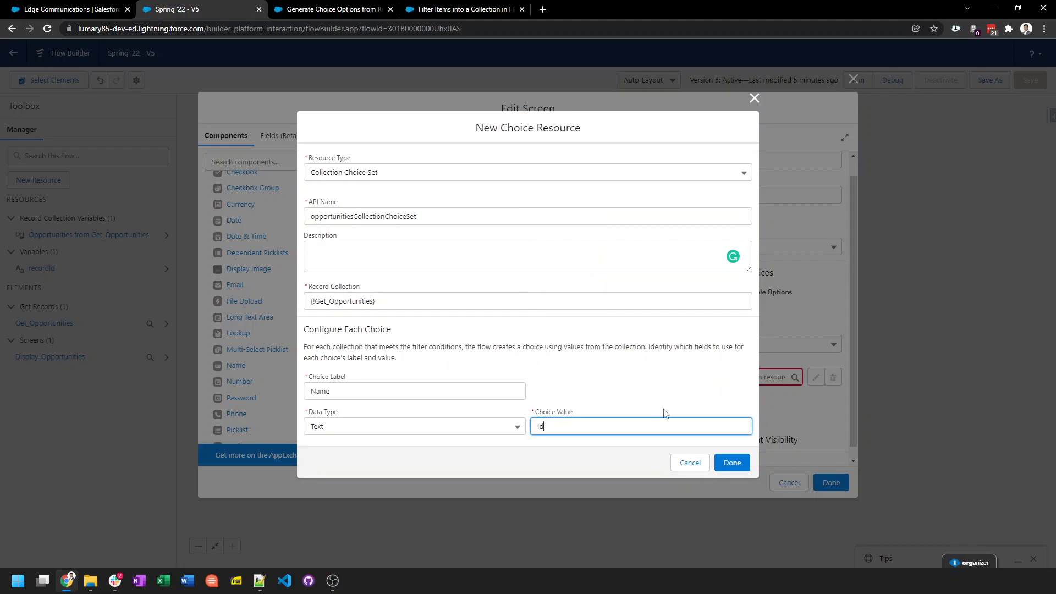
click(737, 464)
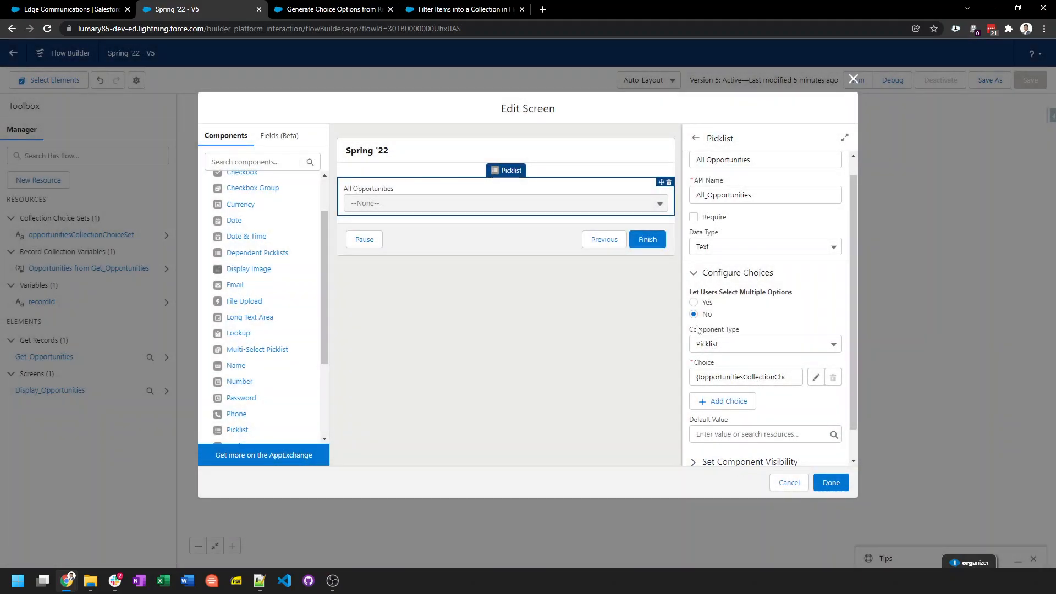
click(827, 484)
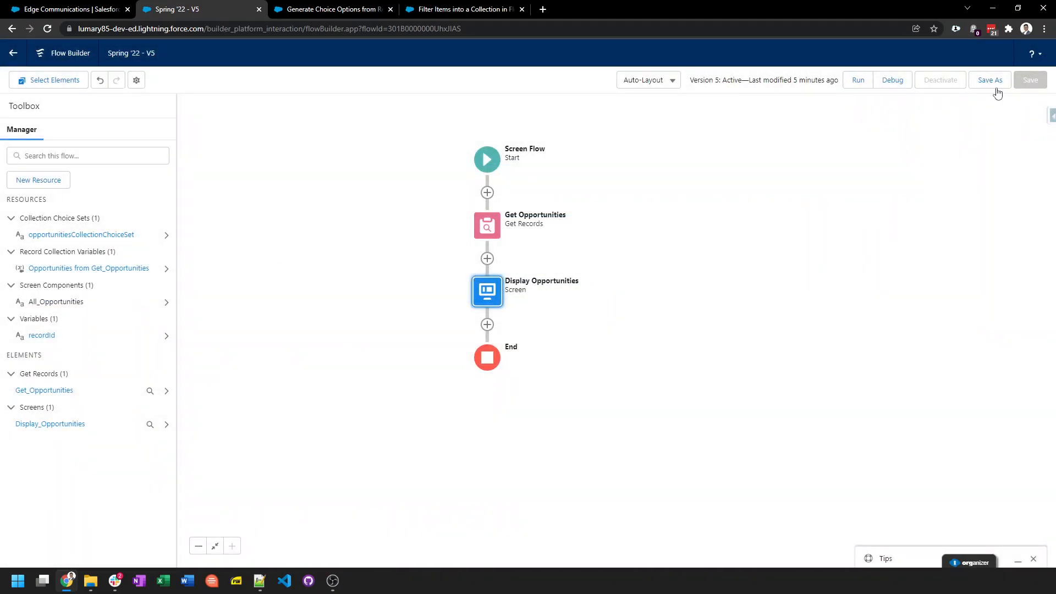
Save the Spring '22 flow as a new version and activate it
click(990, 80)
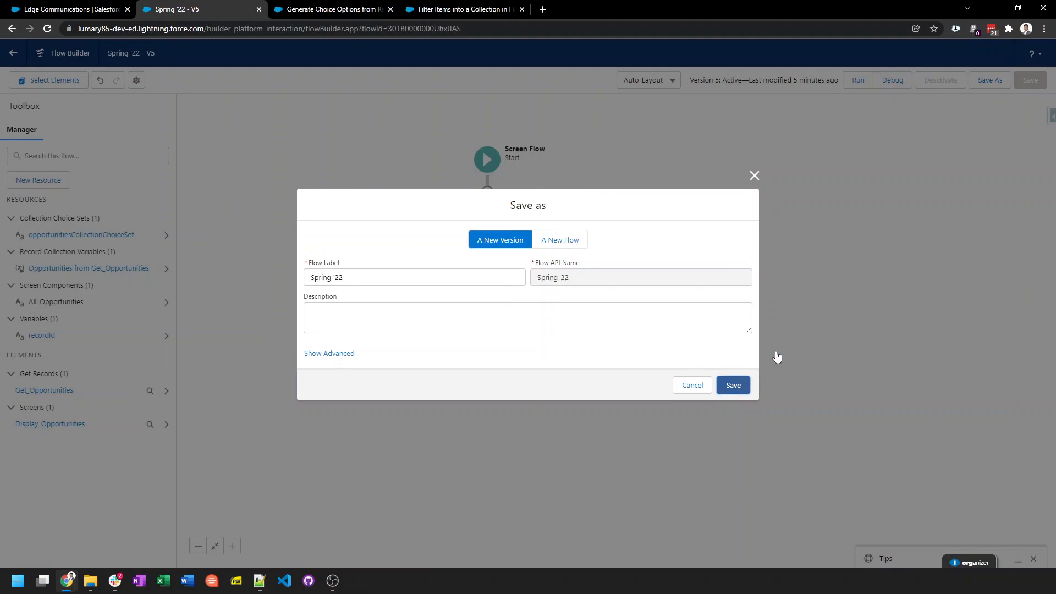
click(745, 385)
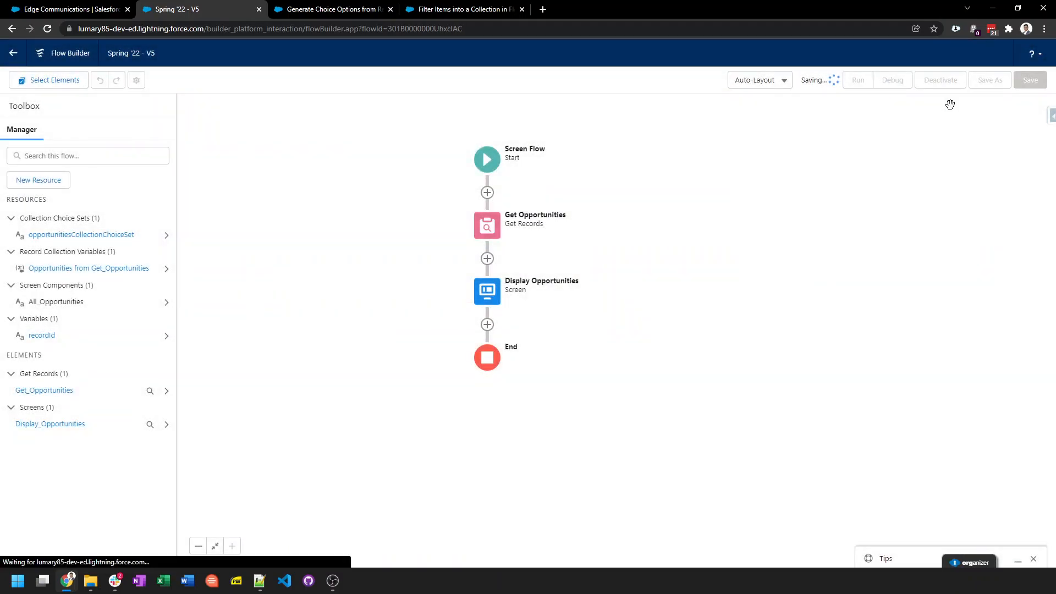
click(945, 83)
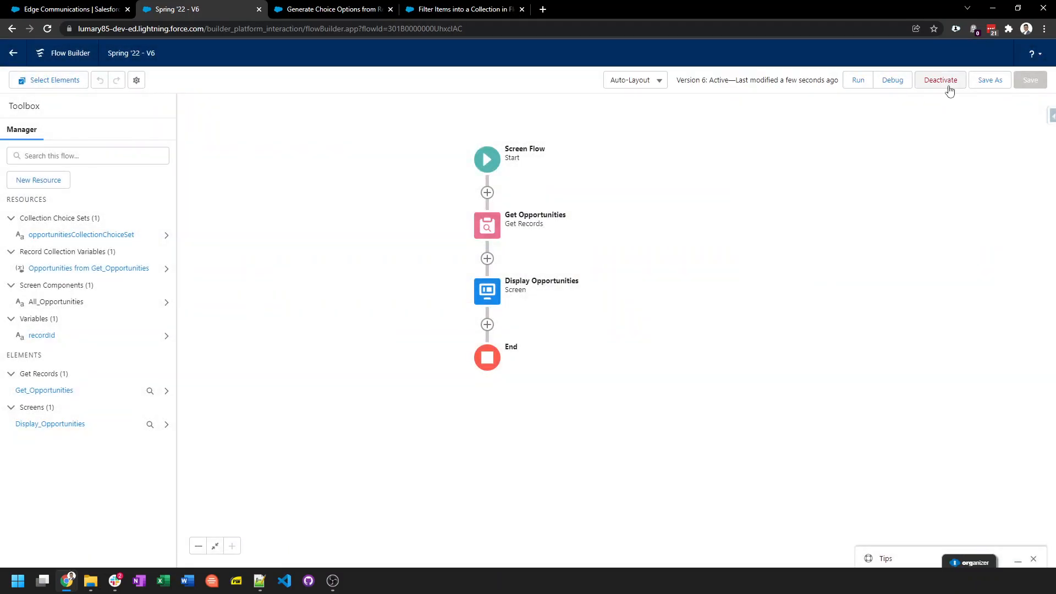
Run the Spring '22 action on the Edge Communications account and compare the All Opportunities choices with its related opportunities
click(91, 5)
scroll(223, 217, up, 3)
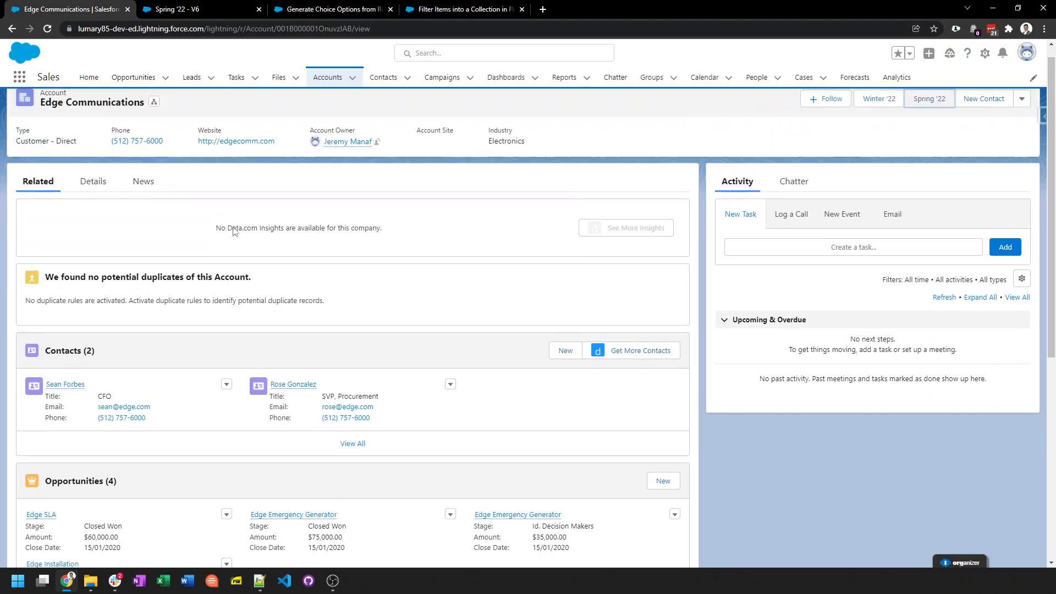
click(929, 115)
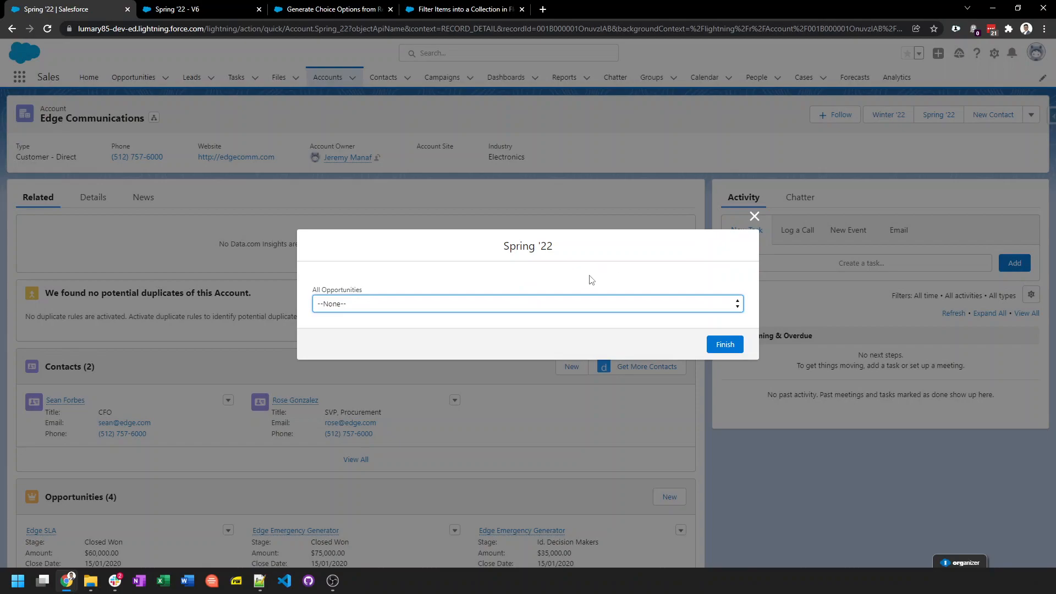
click(567, 308)
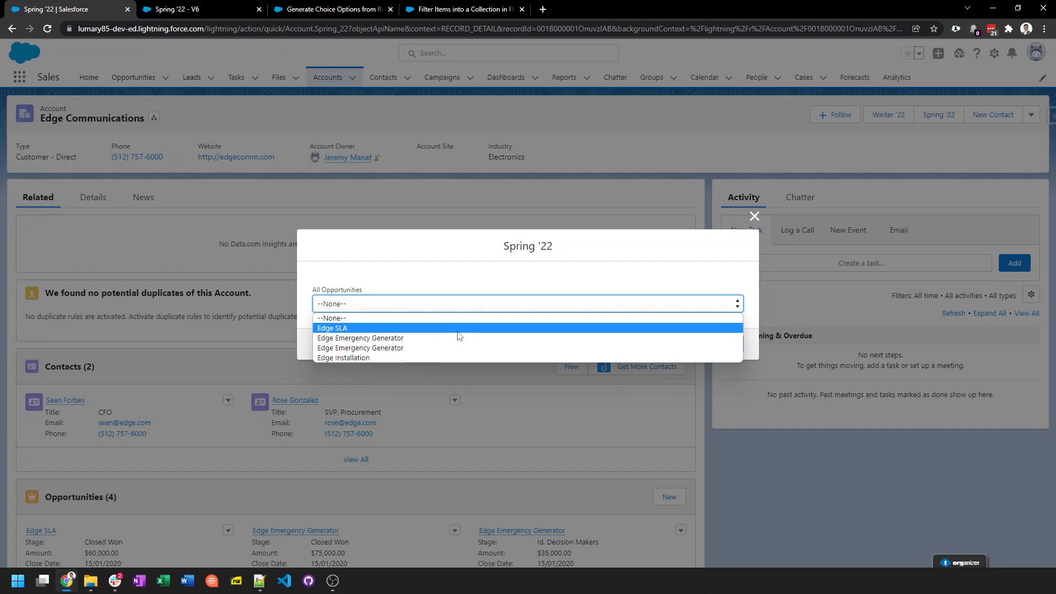
click(755, 218)
scroll(463, 380, down, 3)
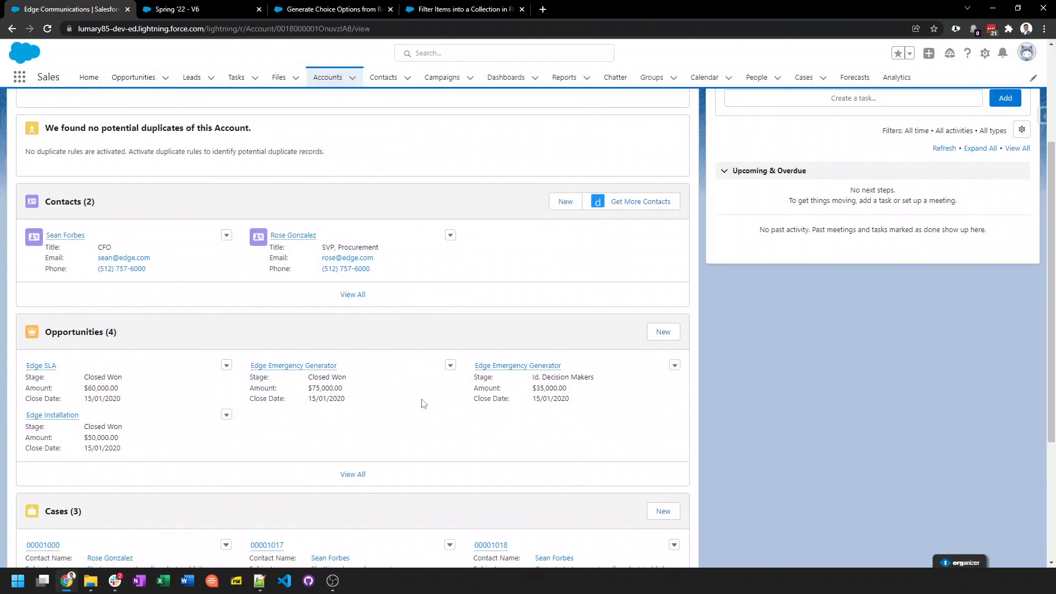
In the Spring '22 flow, examine the Record Choice Set settings for the Opportunity object and the available resource types, without creating a resource
click(176, 9)
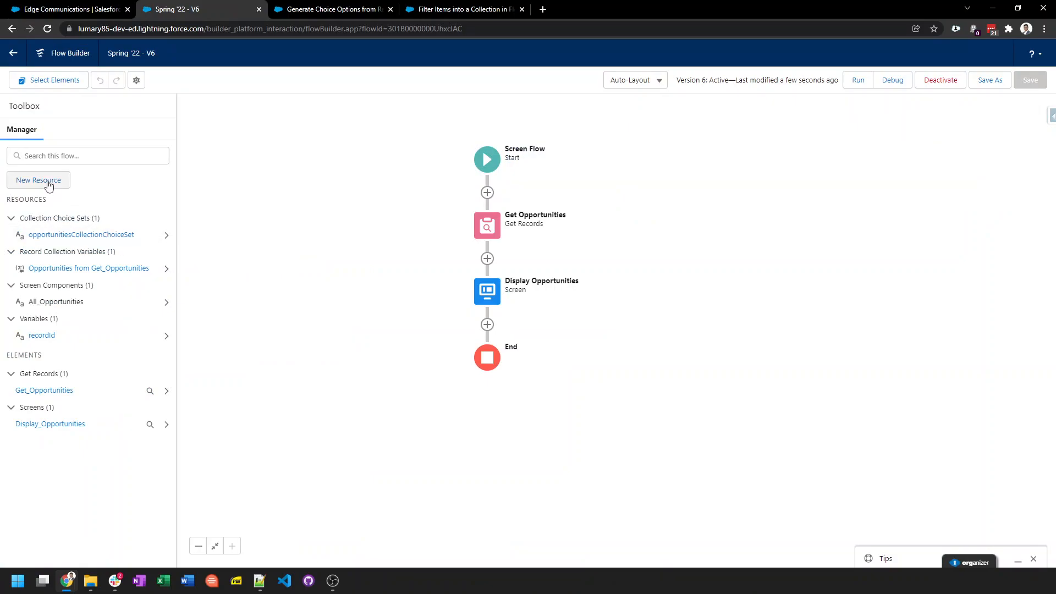
click(48, 180)
click(396, 262)
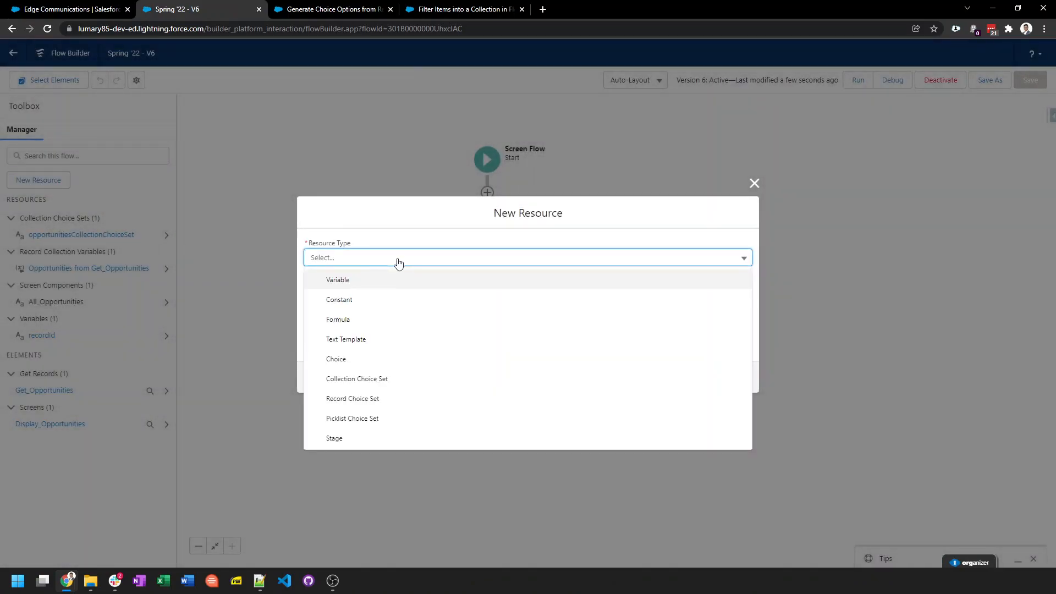
click(424, 402)
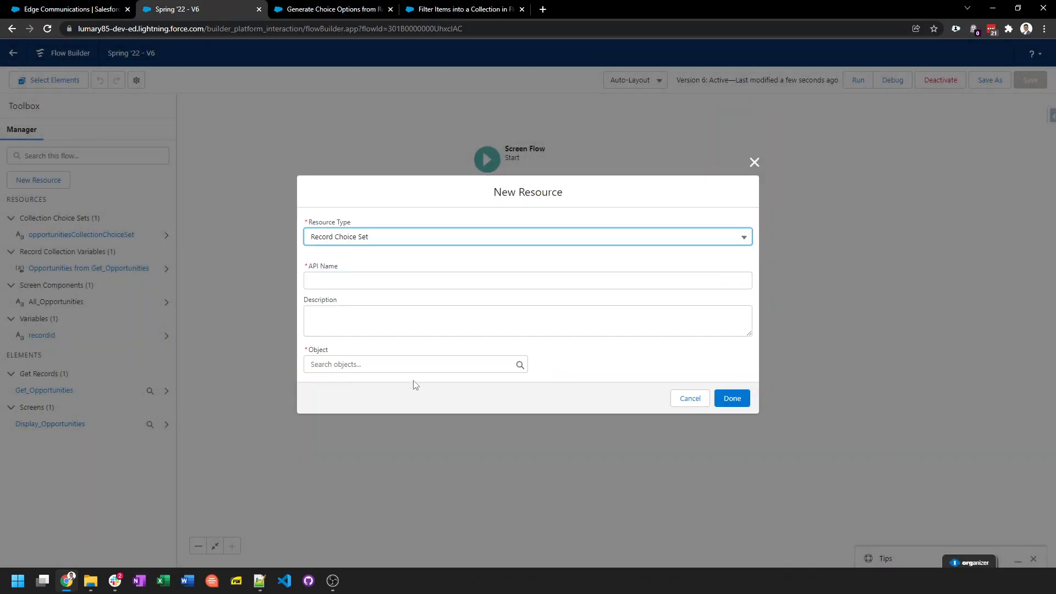
click(399, 364)
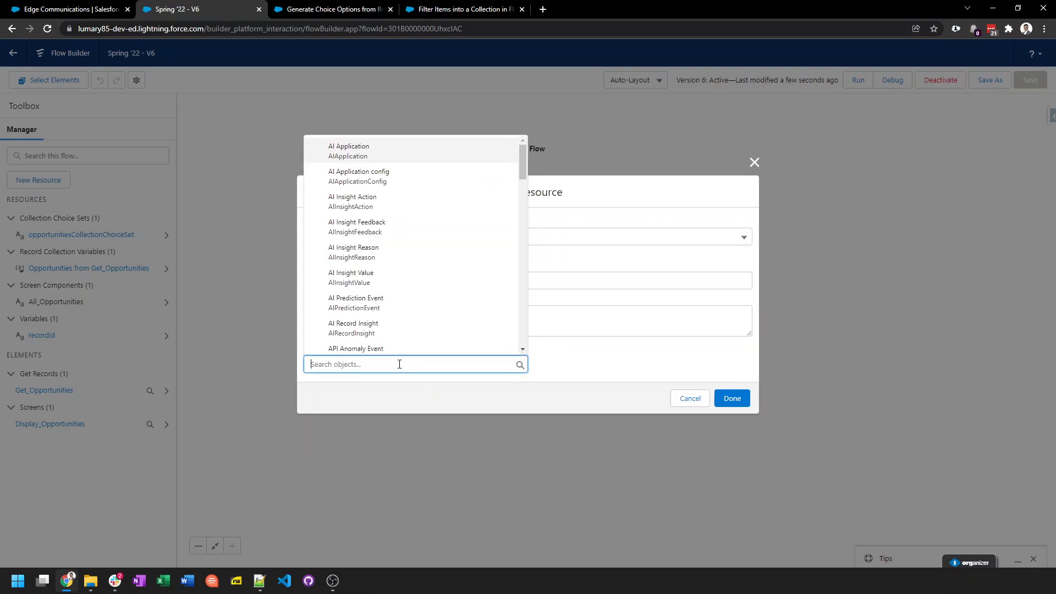
text(opport)
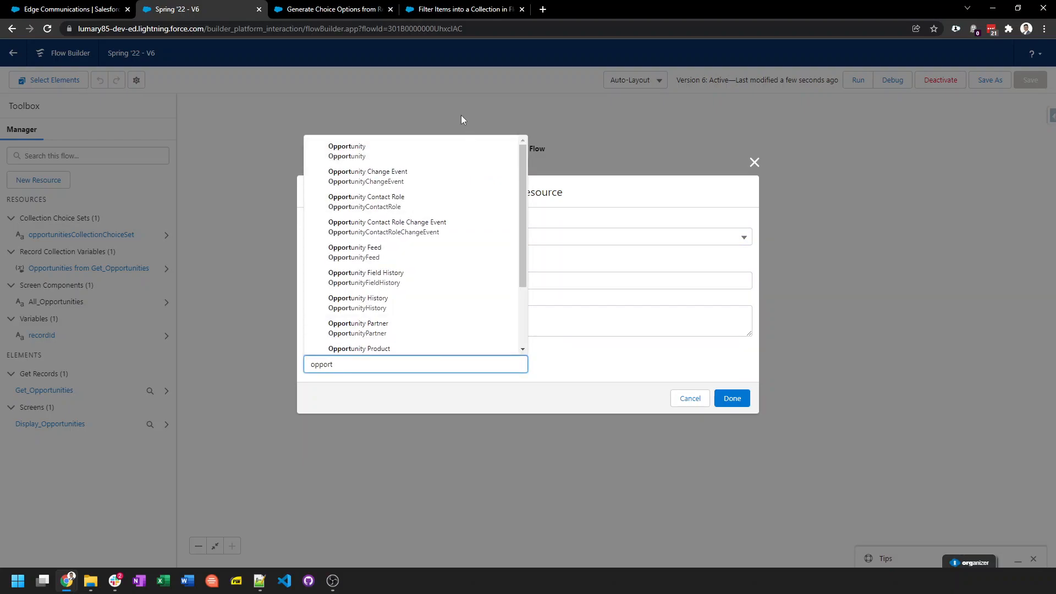
click(429, 150)
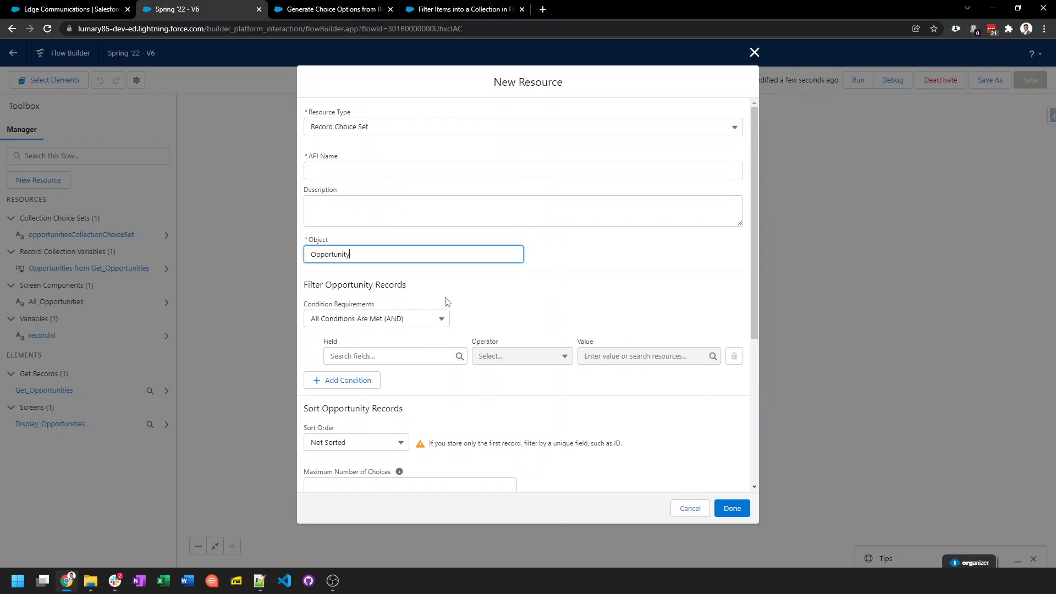
scroll(432, 302, down, 1)
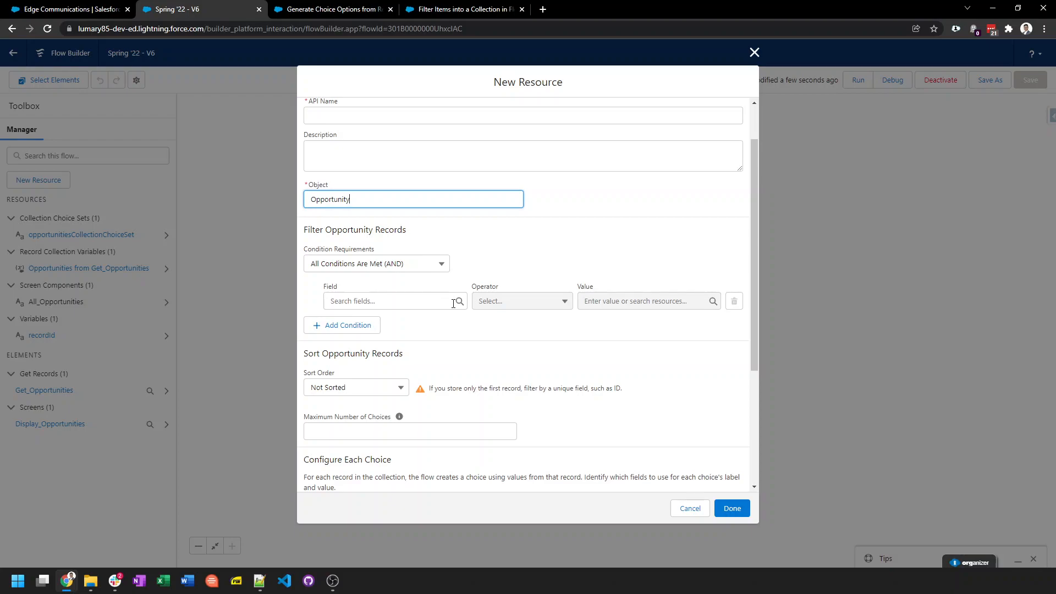
click(753, 52)
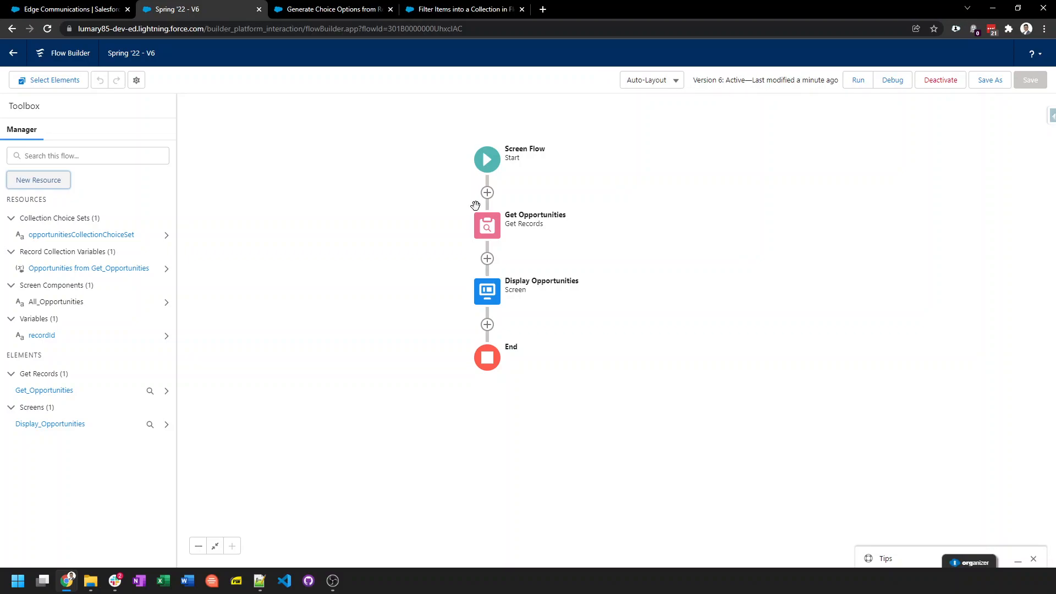
click(54, 185)
click(428, 257)
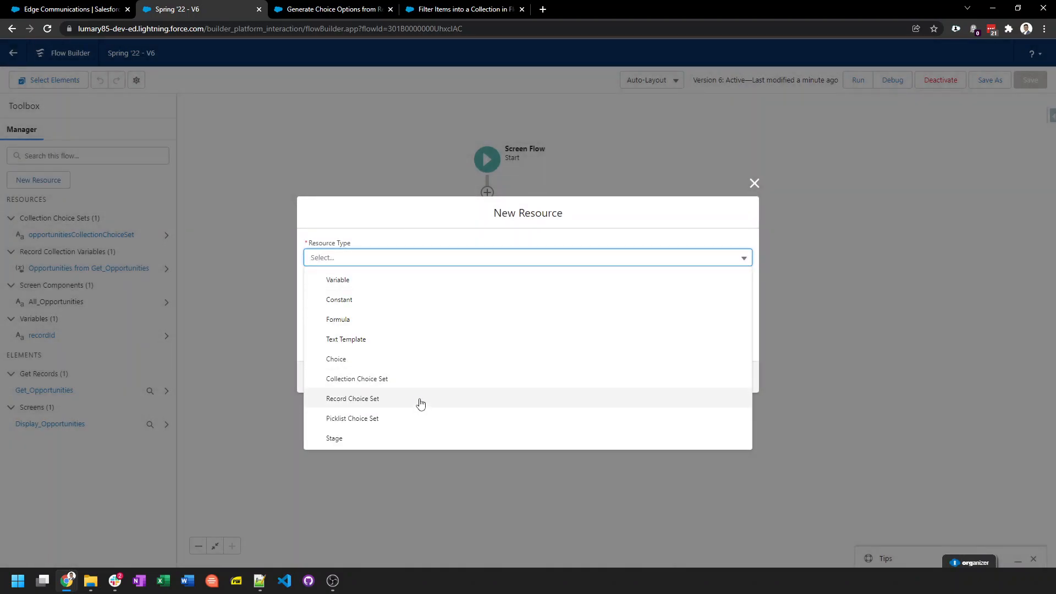
click(753, 184)
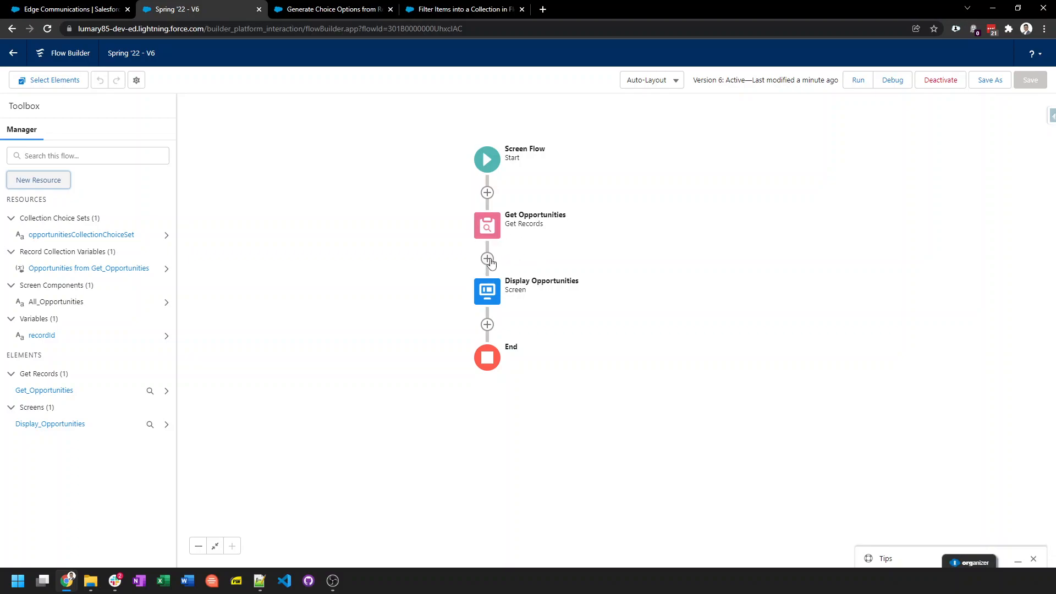
Add a Collection Filter after Get Opportunities, labelled Filtered to Open Opportunities with API name Filtered_to_Open_Opportunities
click(487, 259)
scroll(493, 363, down, 3)
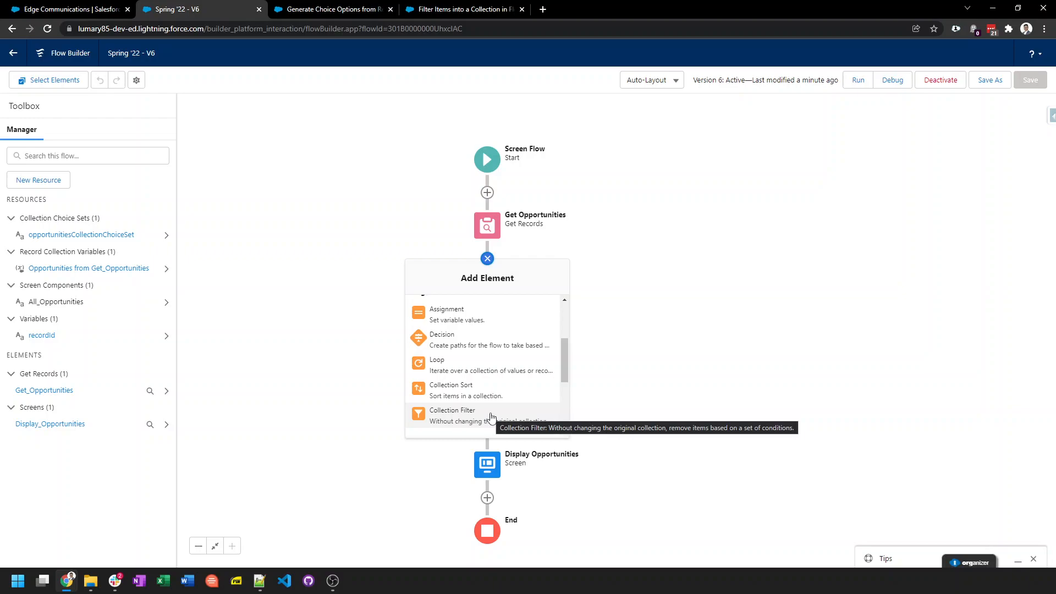
click(490, 414)
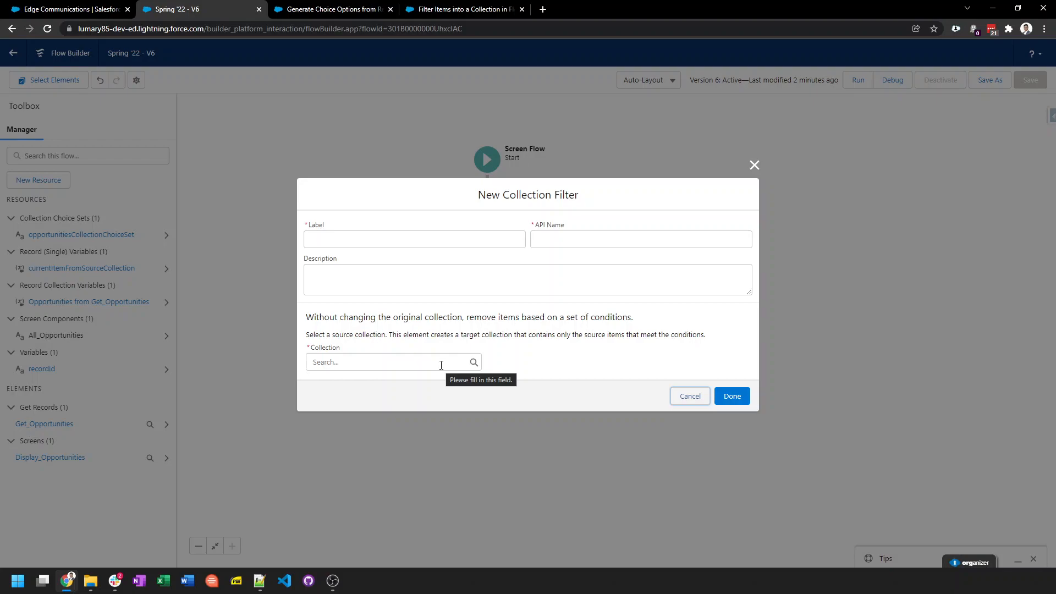
click(441, 241)
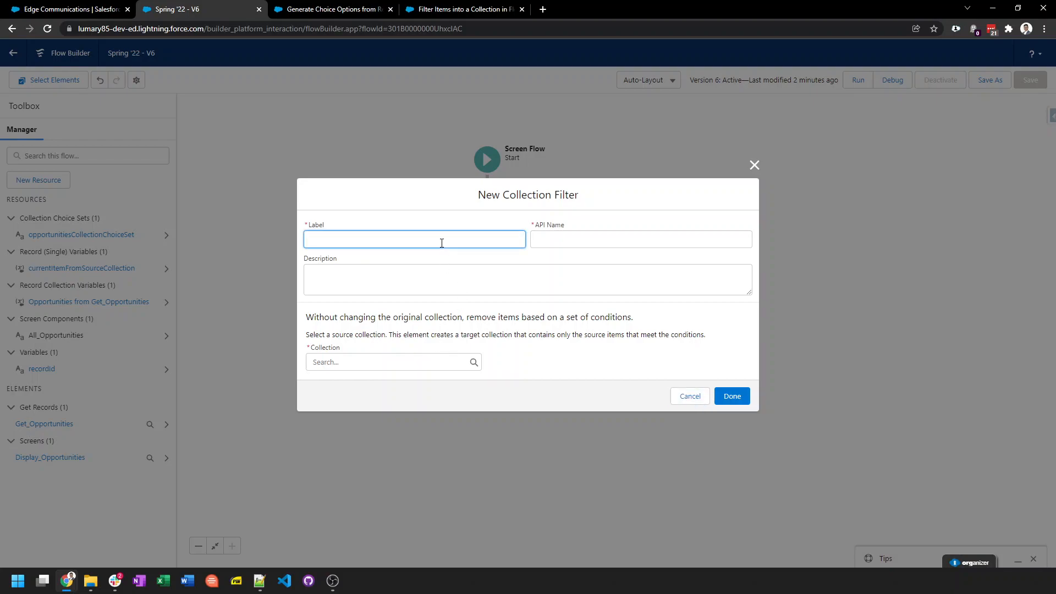
text(Filt)
text(erew)
text( to Open Opporu)
text(tunitiesq)
key(Tab)
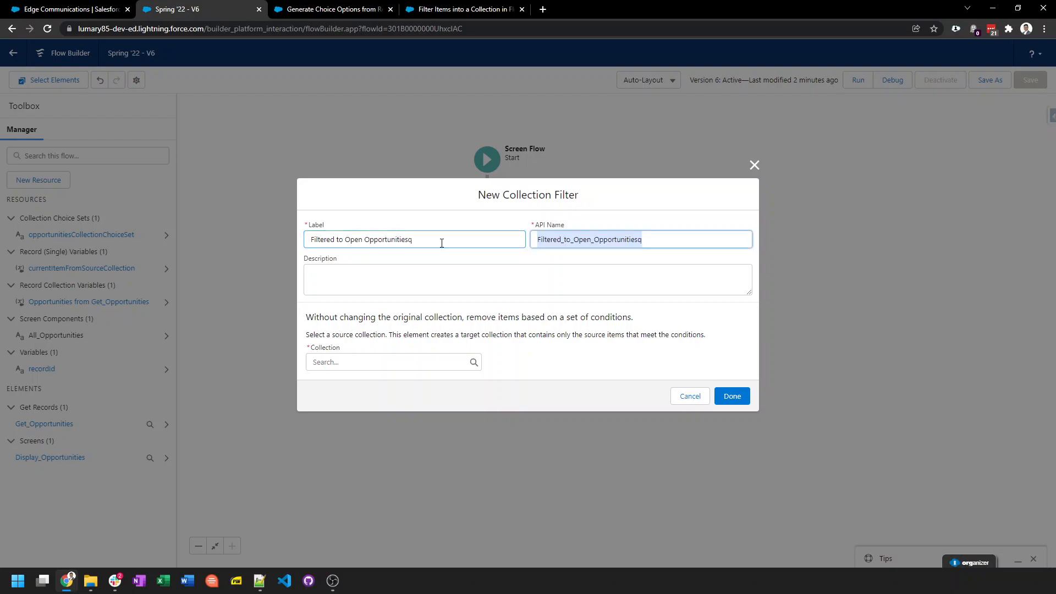
click(480, 239)
key(BackSpace)
click(641, 239)
key(BackSpace)
Filter the Get_Opportunities collection on the condition IsClosed Equals $GlobalConstant.False and finish the Collection Filter
click(391, 361)
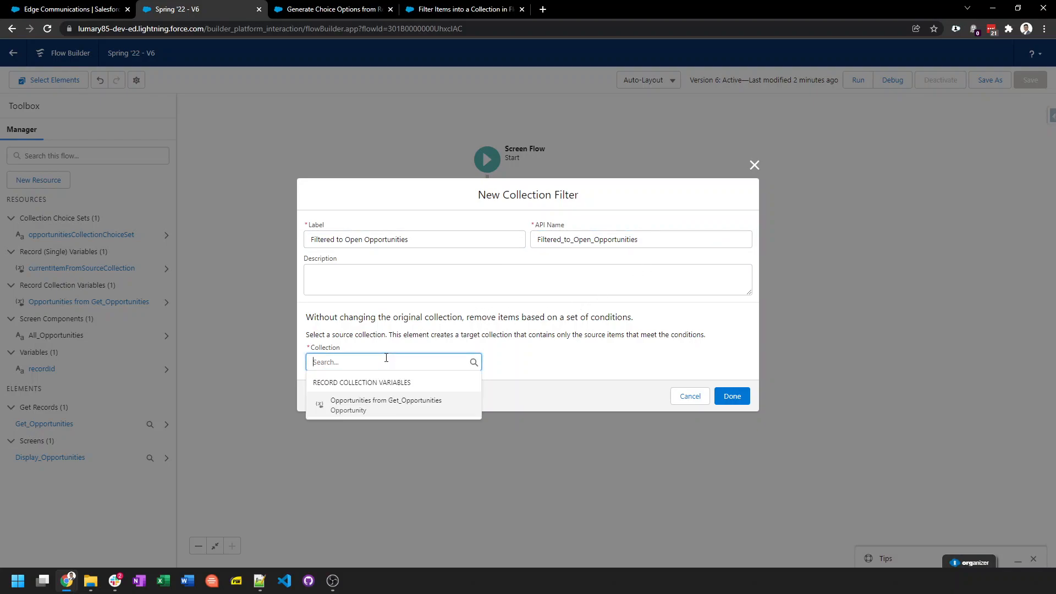
click(383, 405)
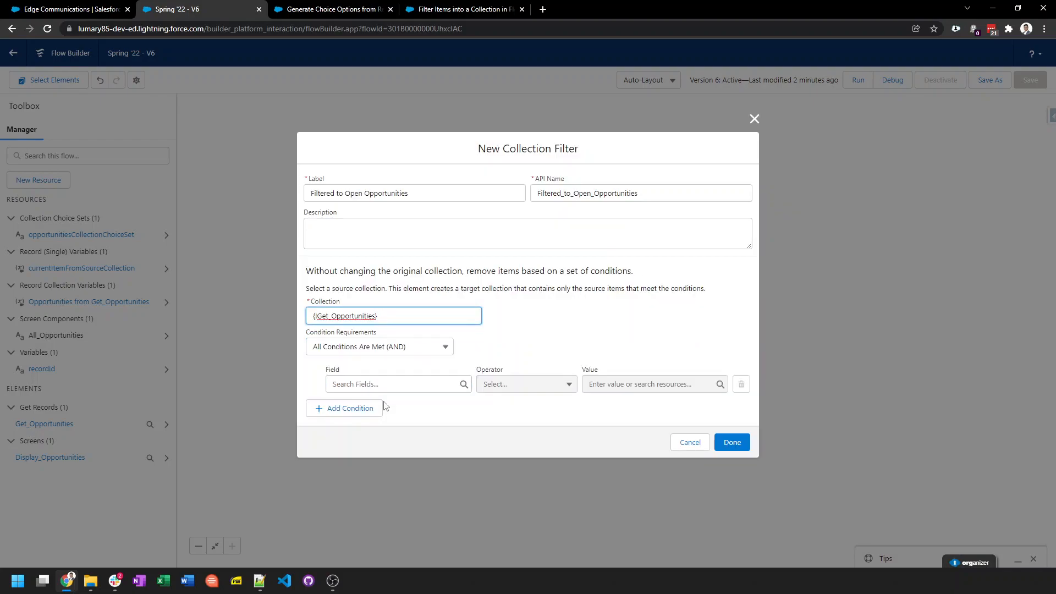
click(391, 383)
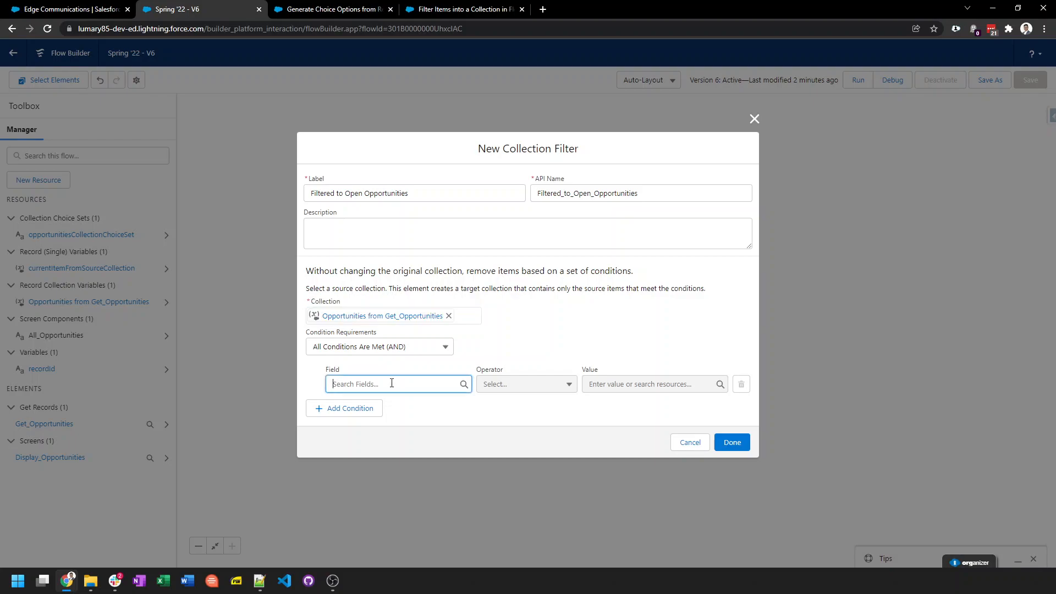
text(isc)
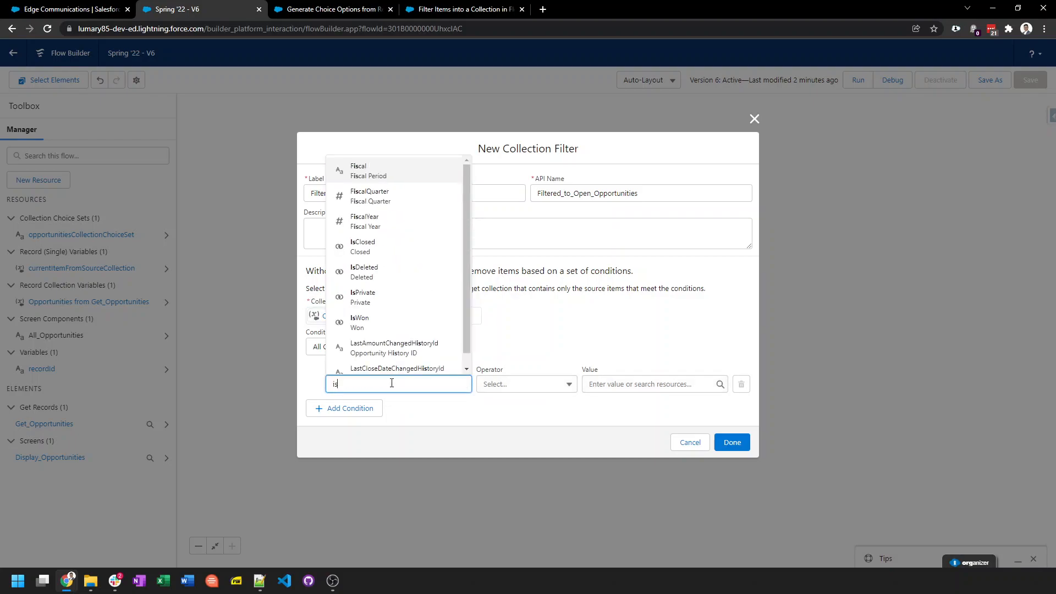
click(363, 360)
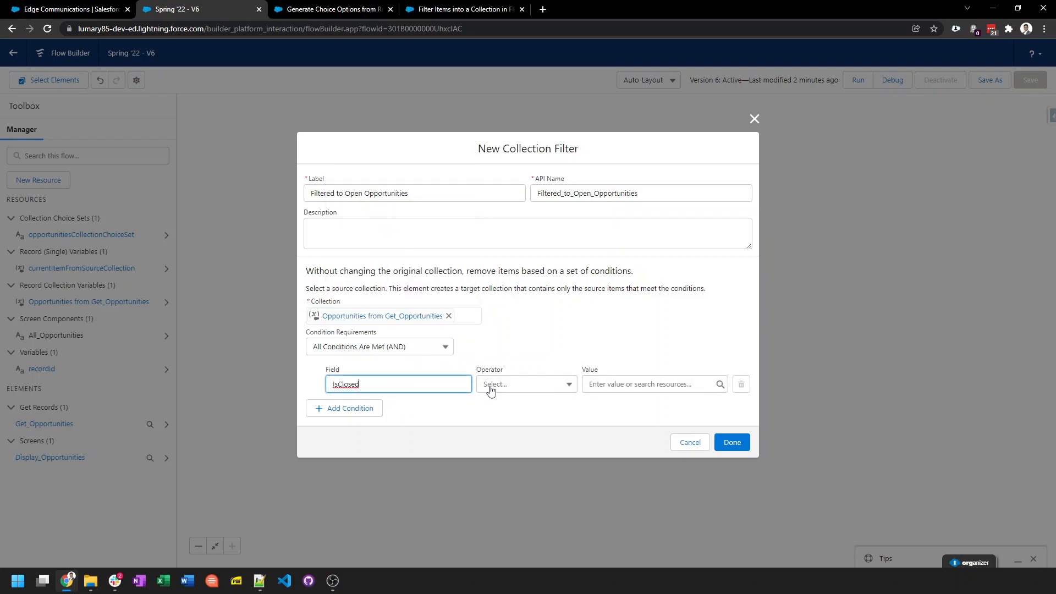
click(495, 385)
click(533, 413)
click(613, 384)
text(false)
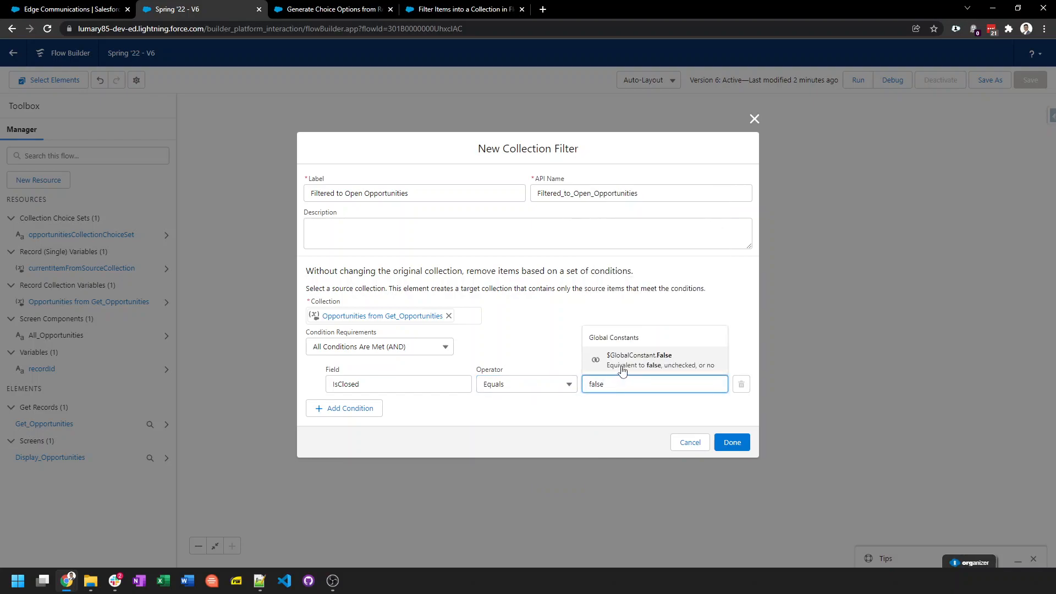
click(622, 372)
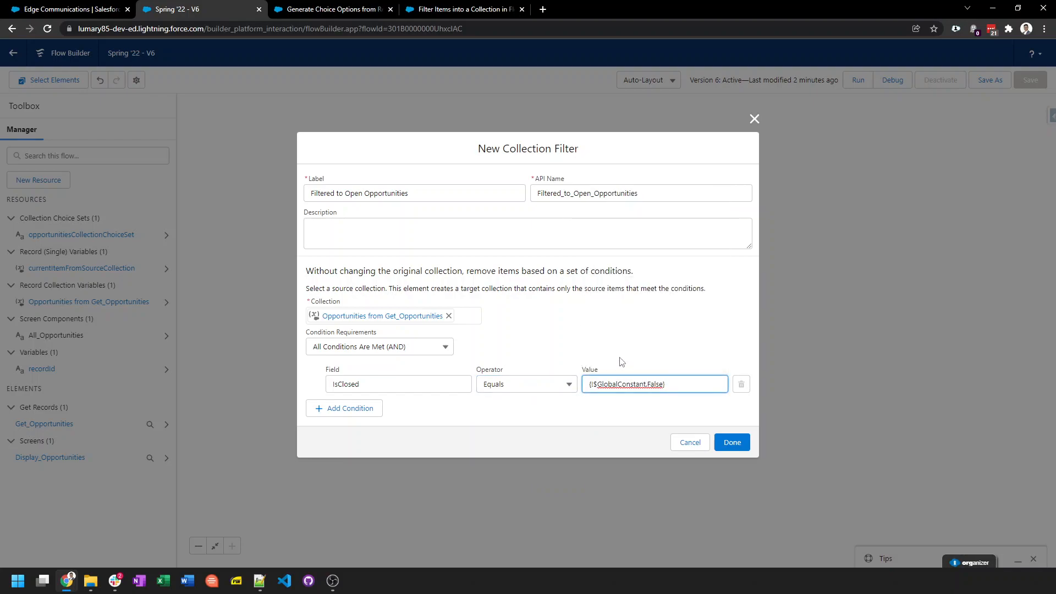
click(733, 443)
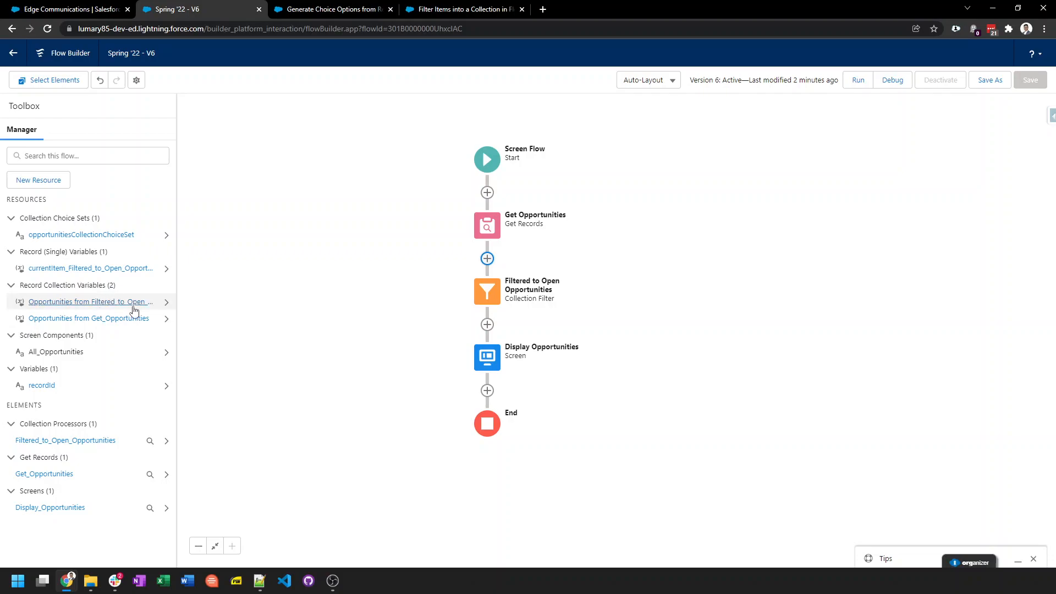
Add a picklist labelled Open Opportunities, with API name Open_Opportunities, below All Opportunities on the Display Opportunities screen
click(487, 357)
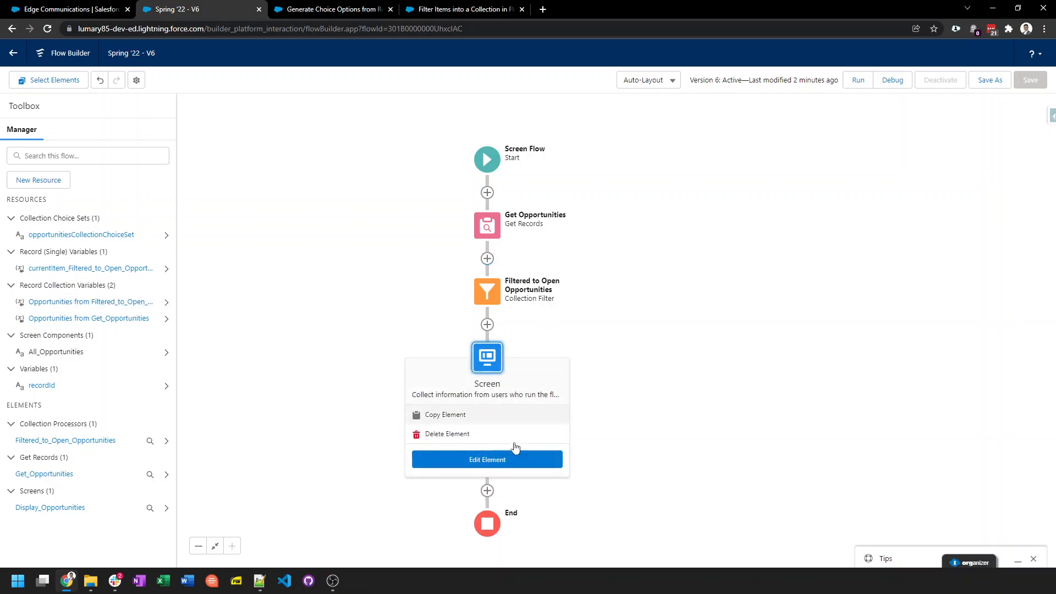
click(519, 461)
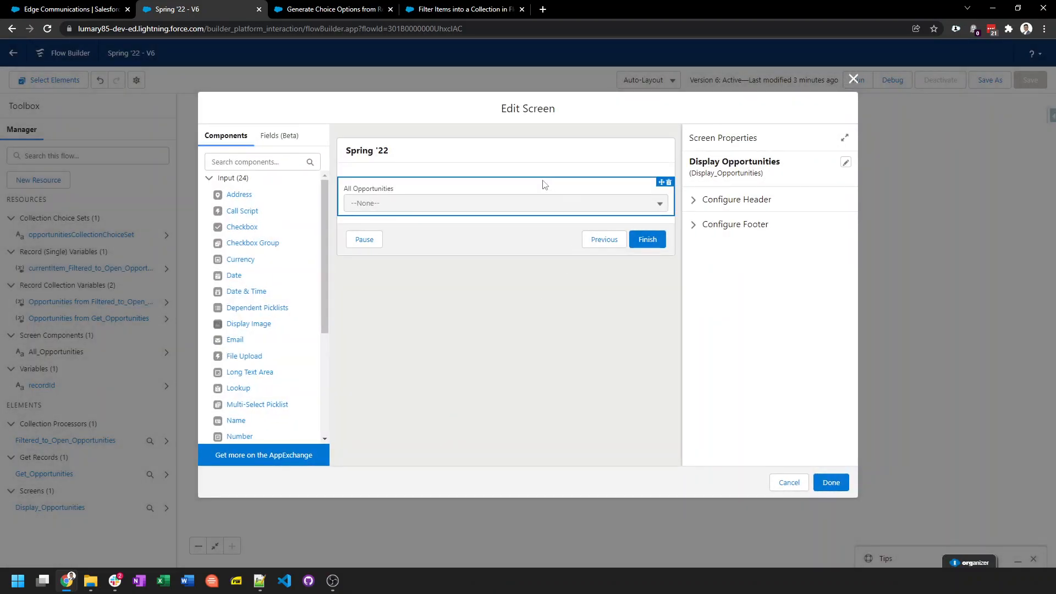
scroll(262, 418, down, 1)
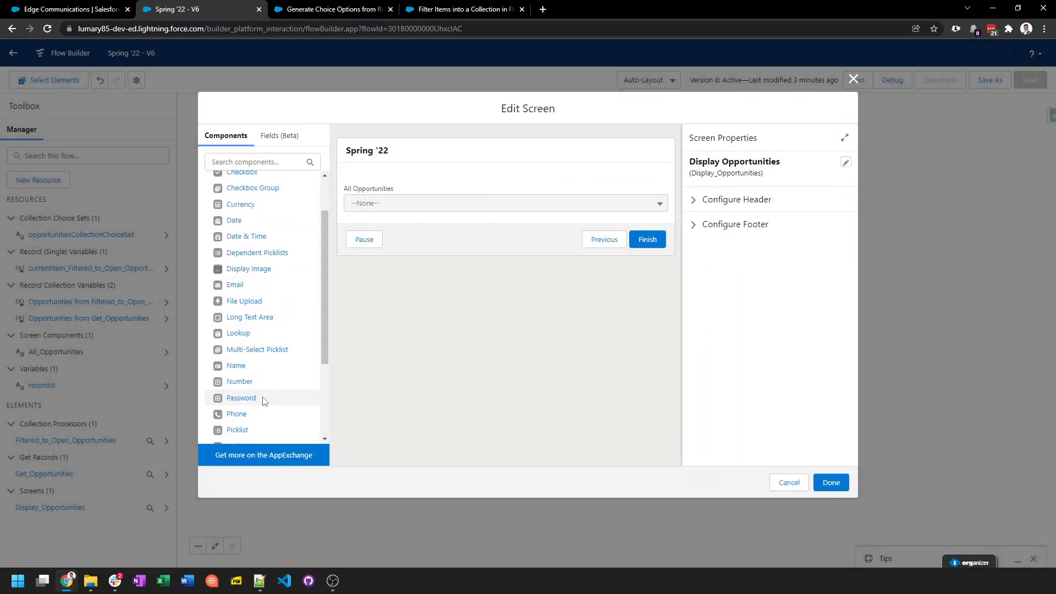
drag(235, 431, 413, 223)
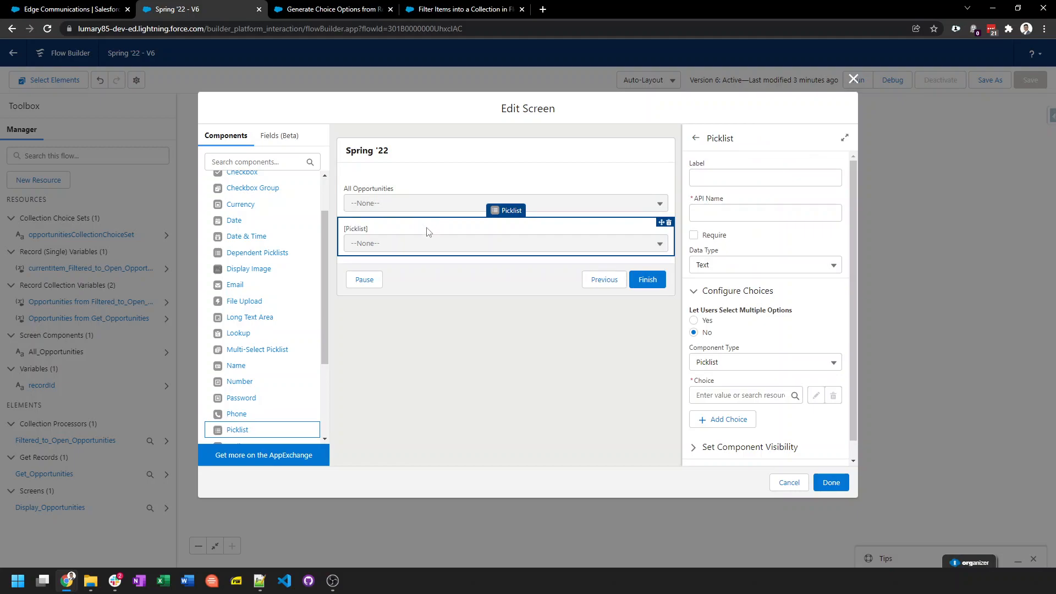
click(750, 174)
text(Open )
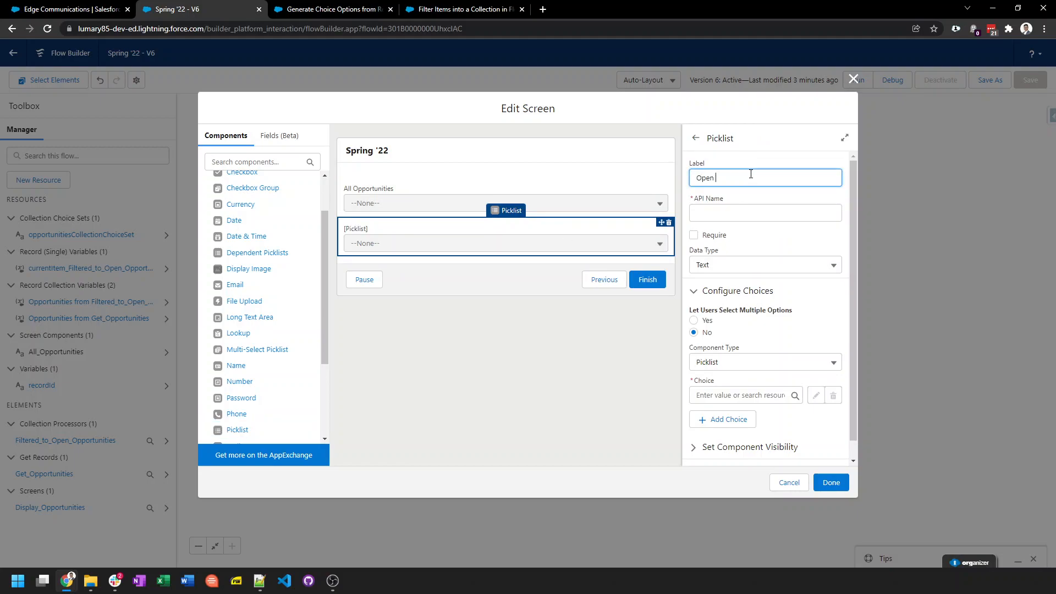
text(Opportunities)
key(Tab)
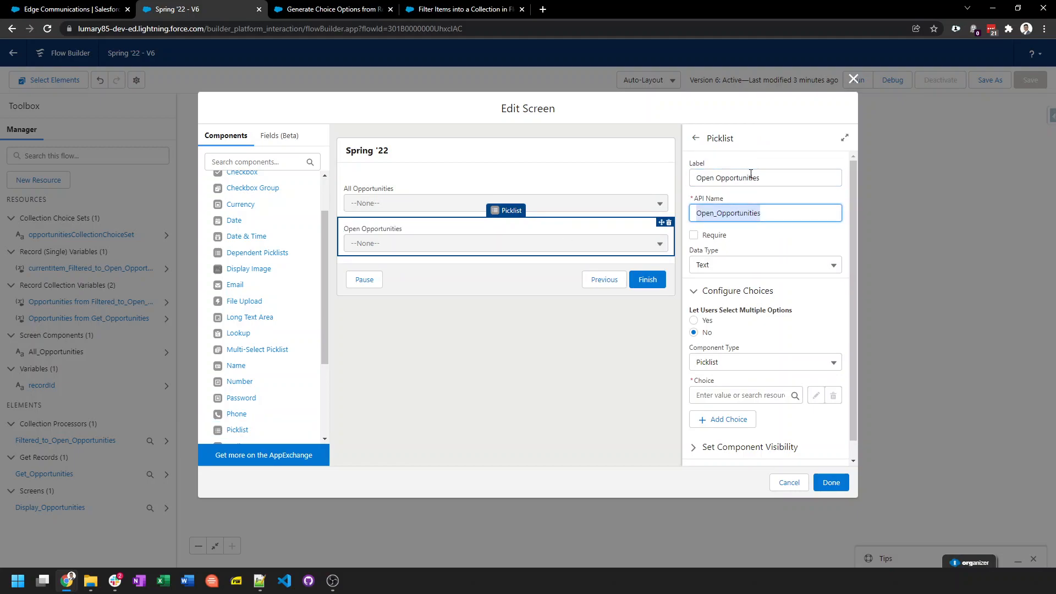
Start a Collection Choice Set as the choice for the Open Opportunities picklist, with API name openOpportunitiesCollectionChoiceSet
click(729, 396)
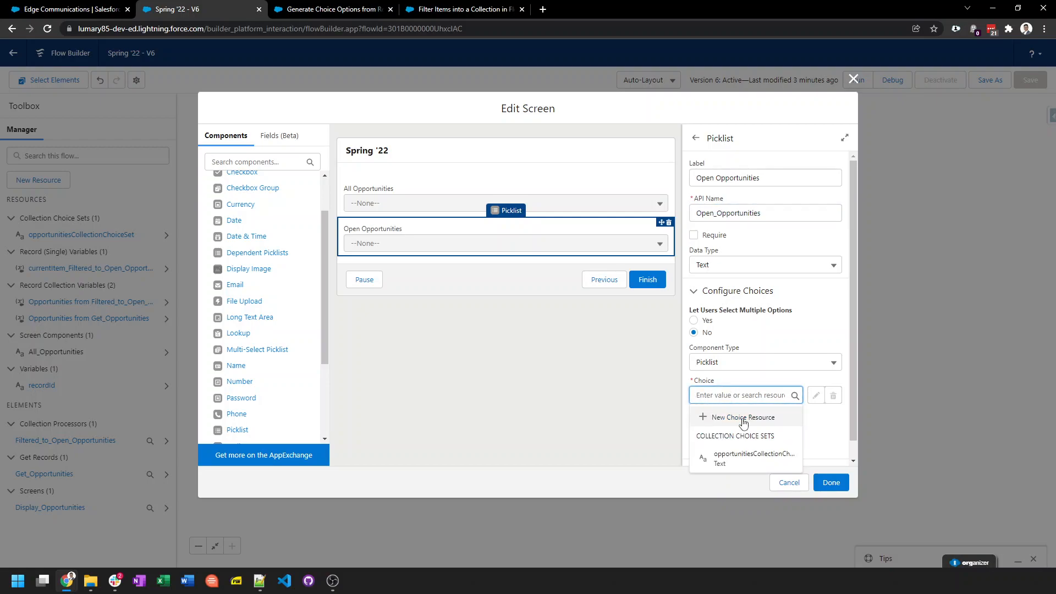
click(742, 417)
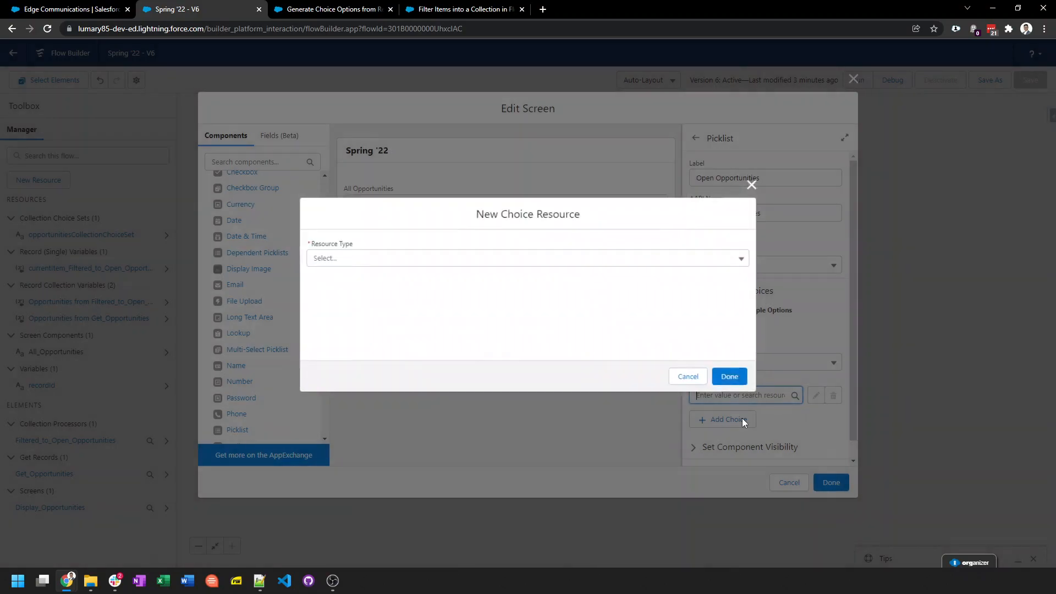
click(442, 262)
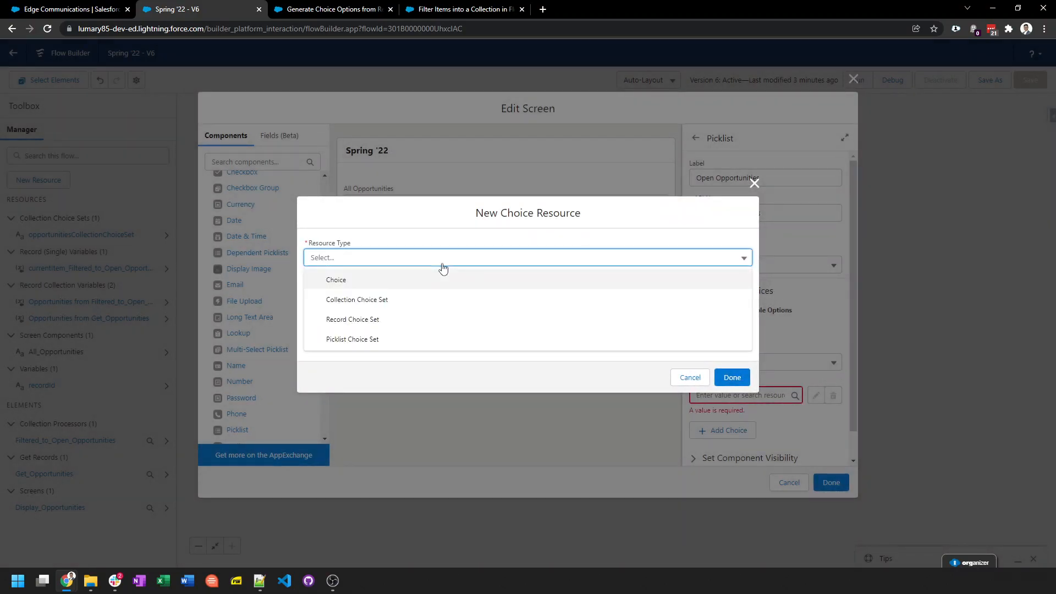
click(434, 301)
click(382, 278)
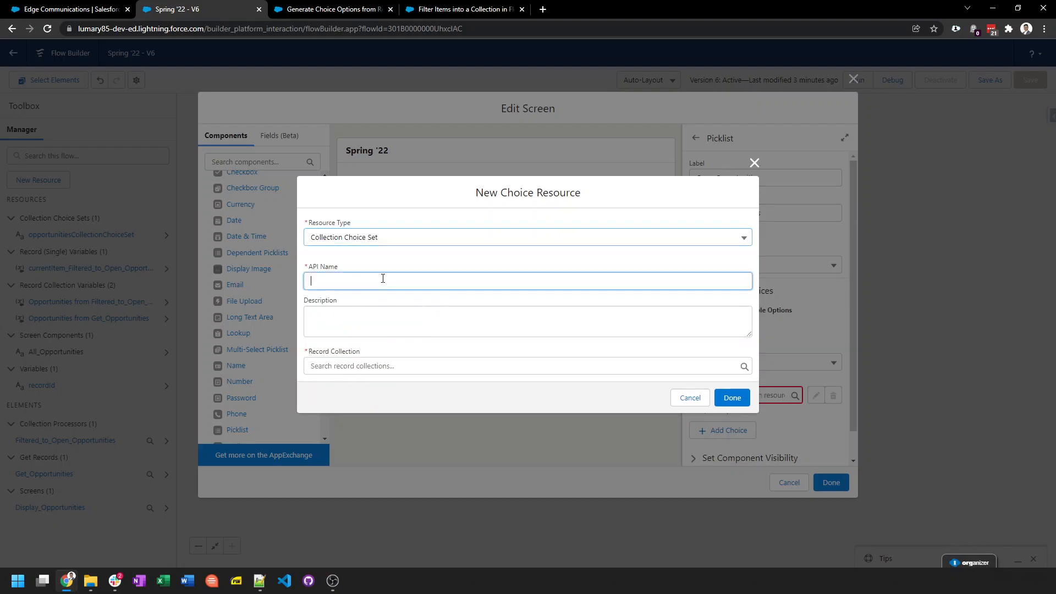
text(Ope)
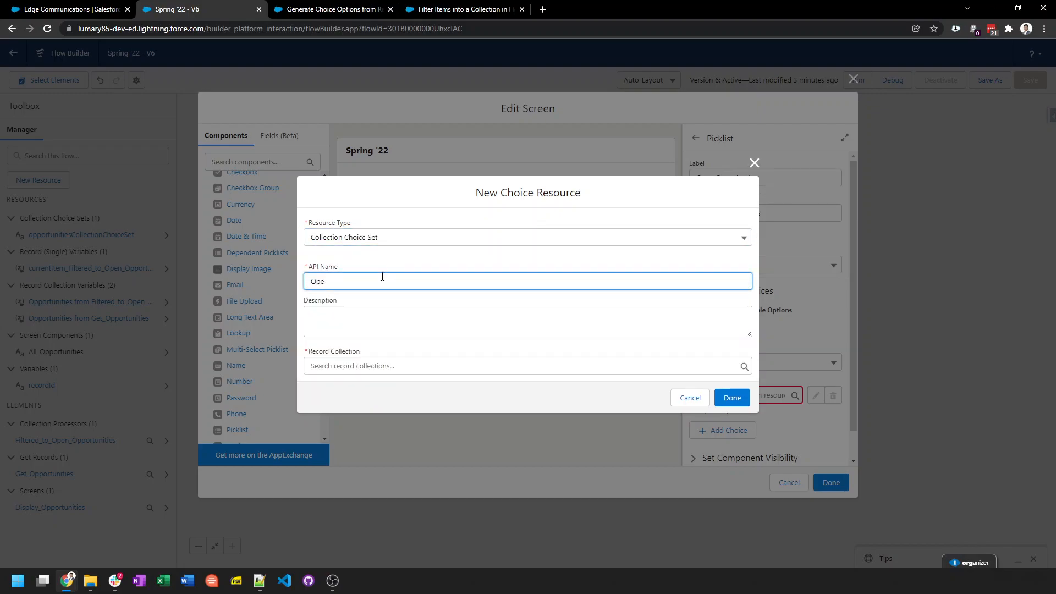
text(n openOpportunitiesCollectionChoiceSet)
key(Tab)
key(Tab)
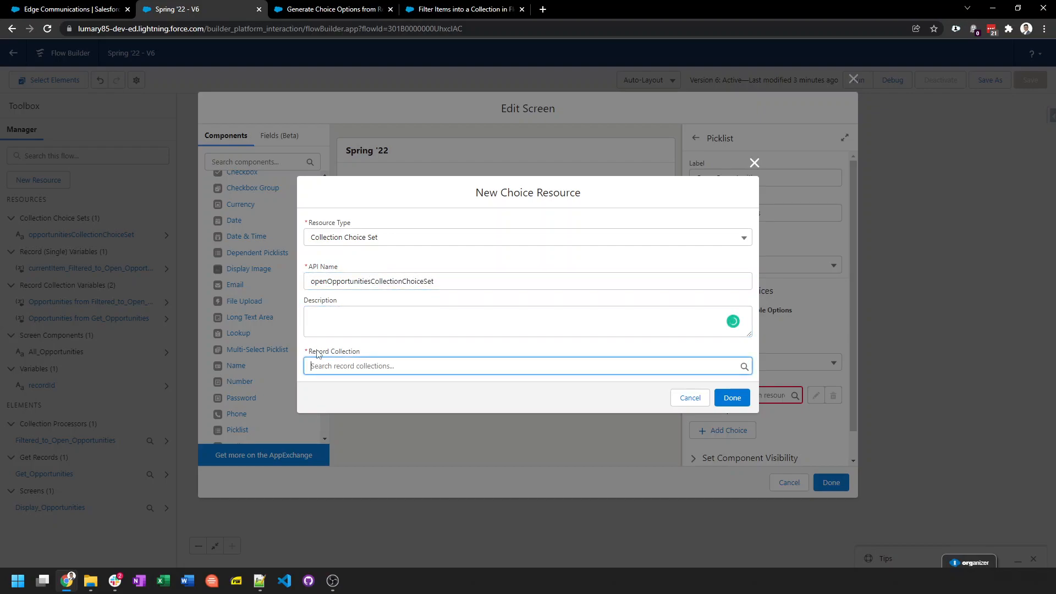
Source the choice set from Filtered_to_Open_Opportunities, with Name as choice label and Id as choice value, and finish the resource and screen
click(333, 365)
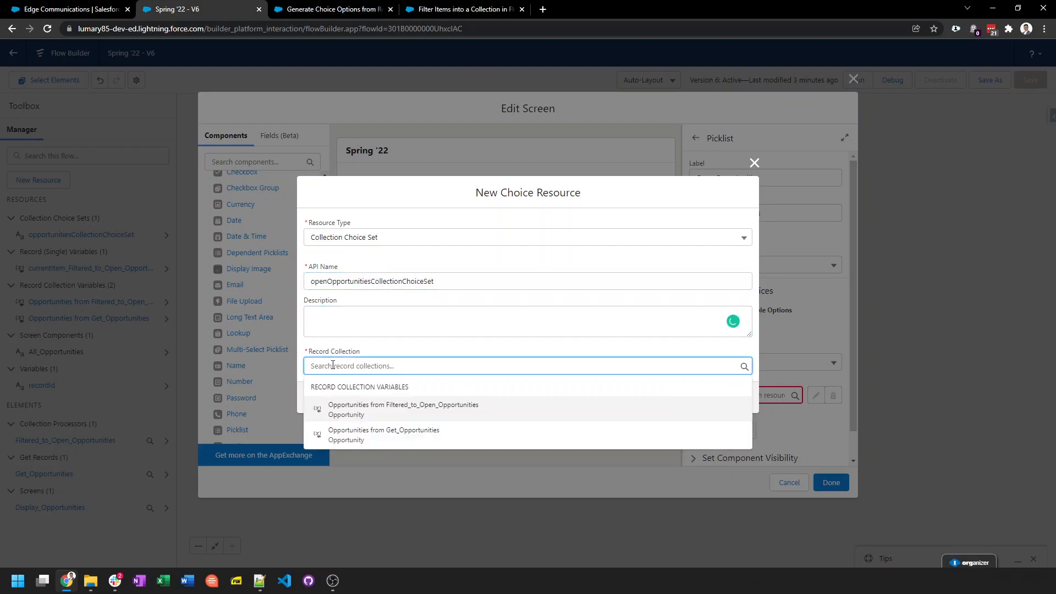
click(423, 412)
click(408, 393)
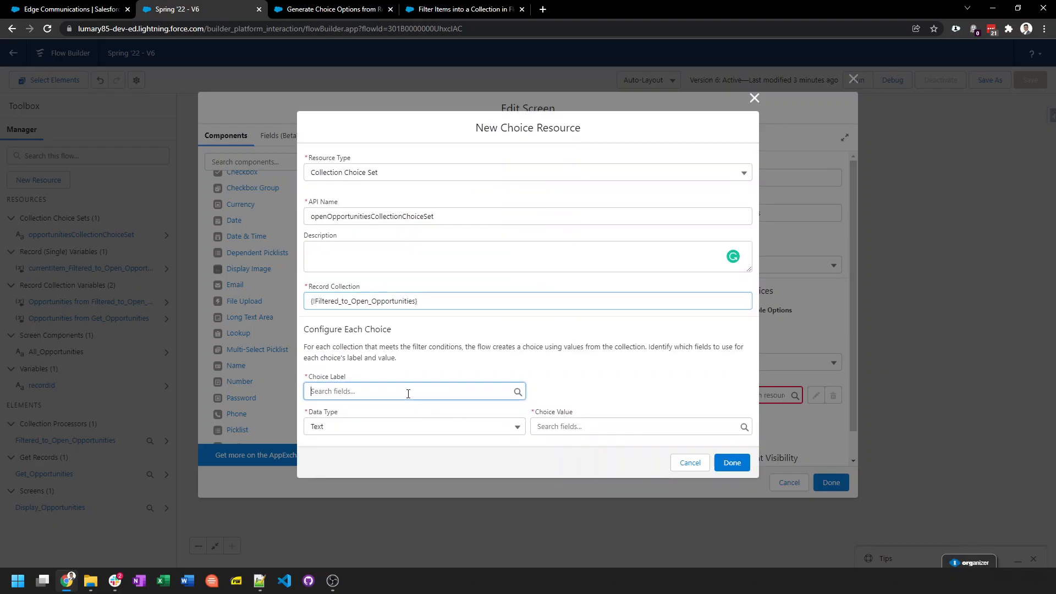
text(Name)
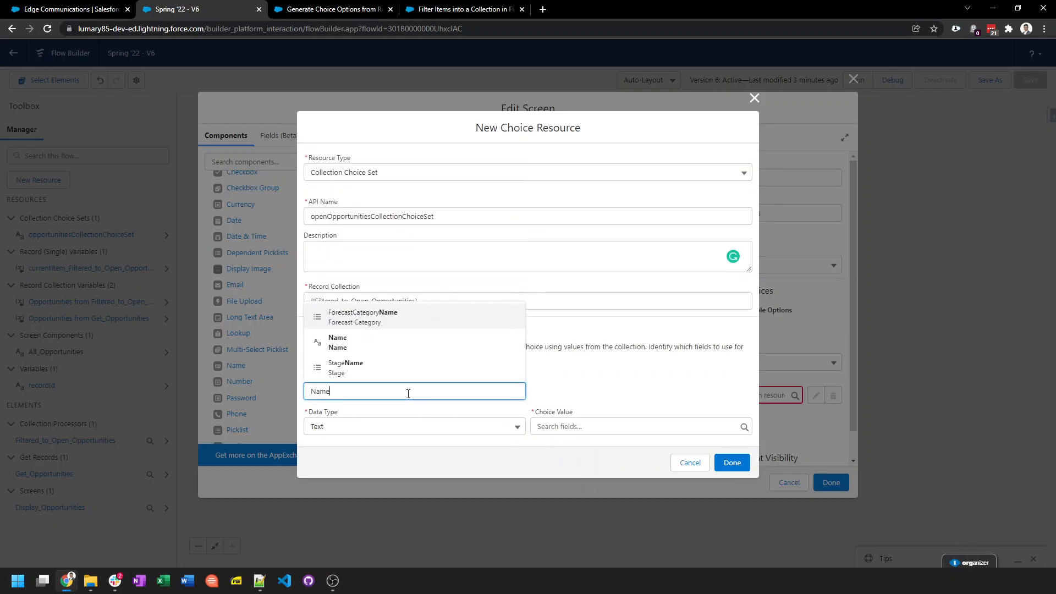
click(389, 349)
click(593, 427)
text(Id)
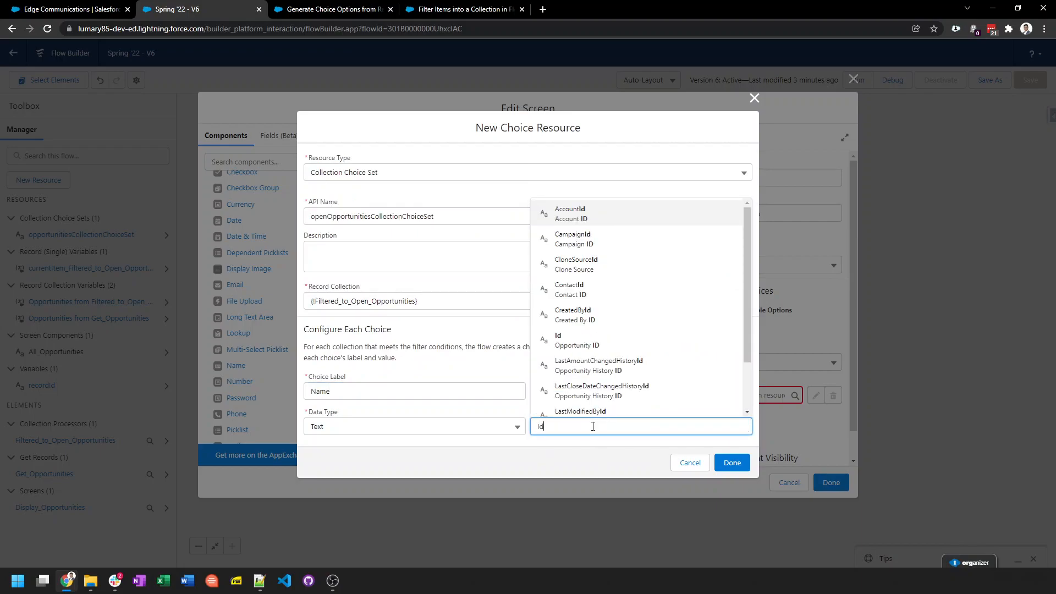
click(578, 338)
click(724, 461)
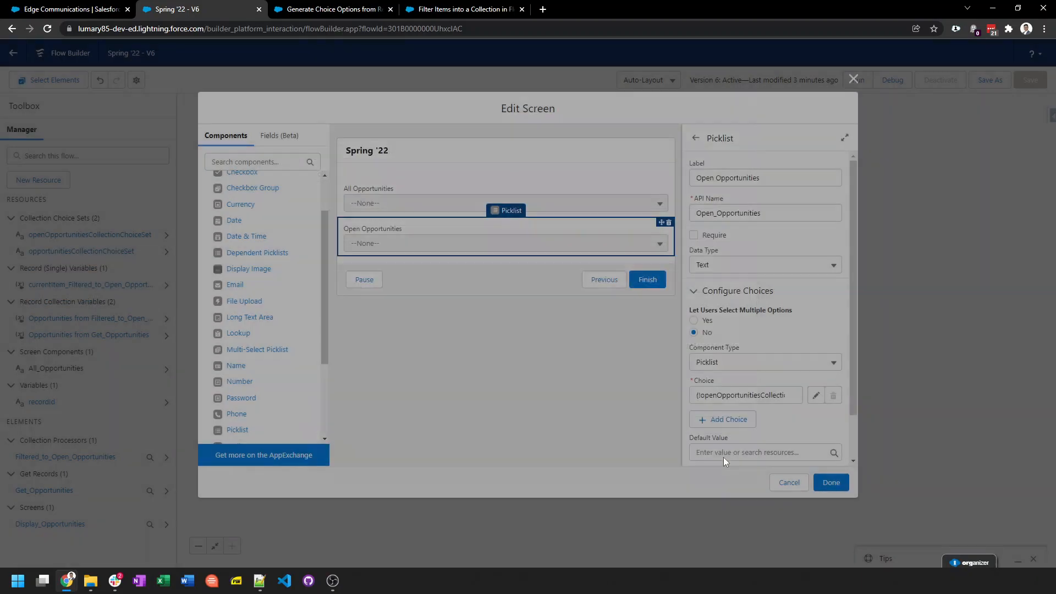
click(830, 482)
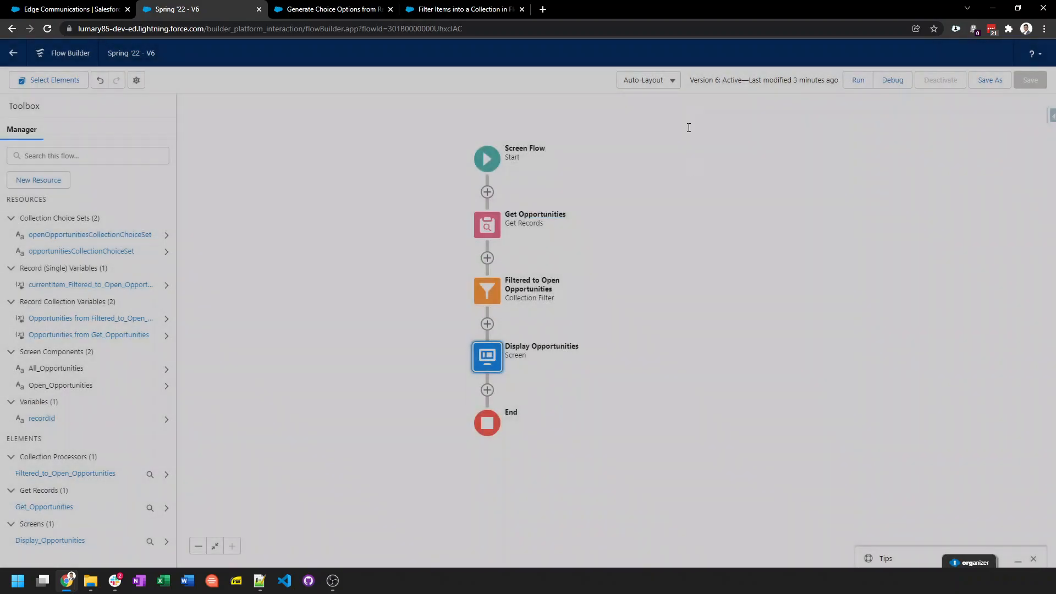
Save the Spring '22 flow as a new version and activate it
click(988, 82)
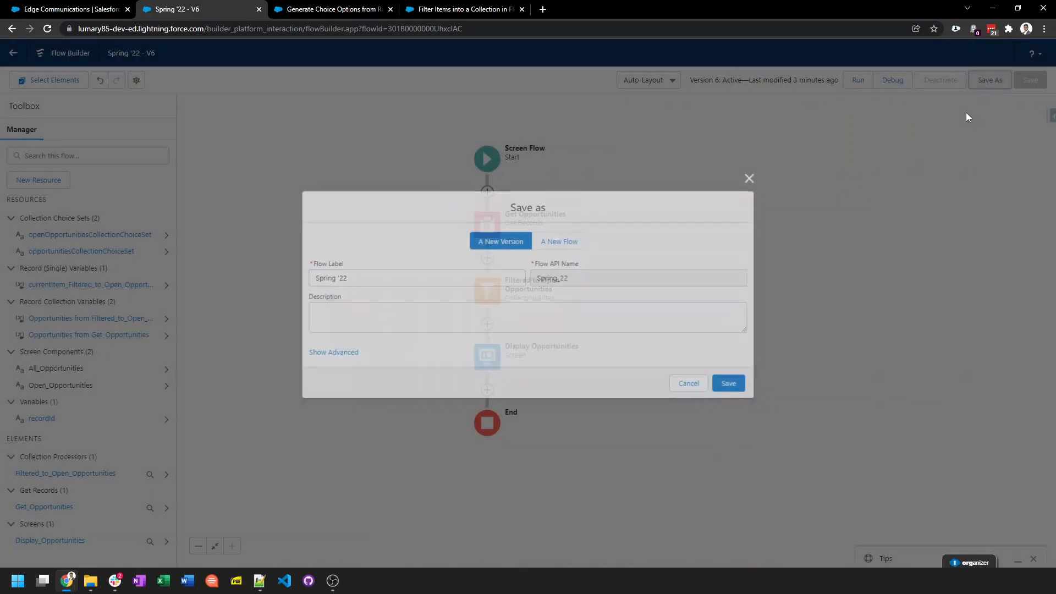
click(729, 381)
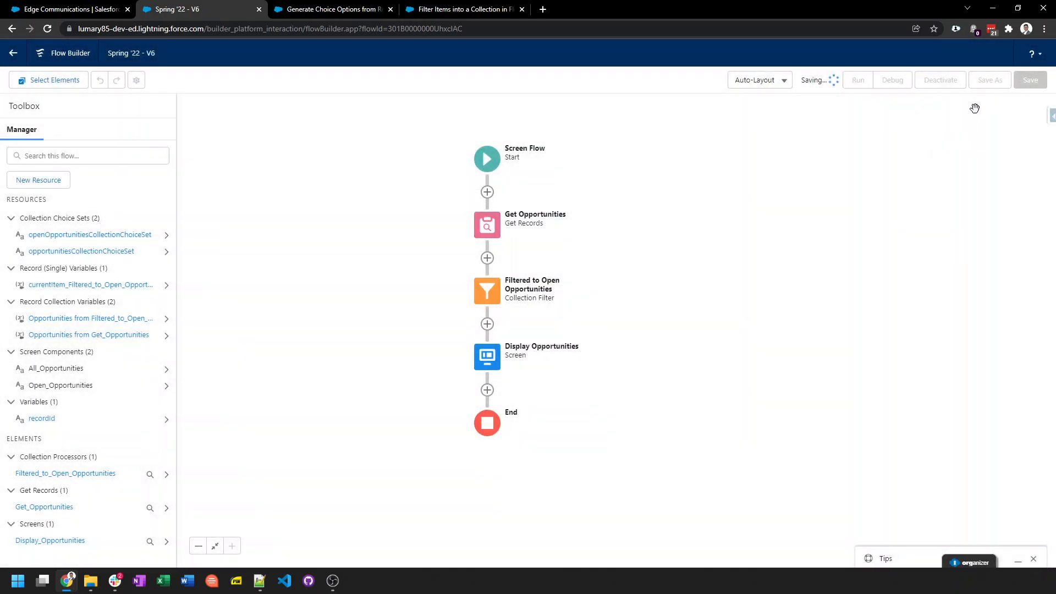
click(944, 81)
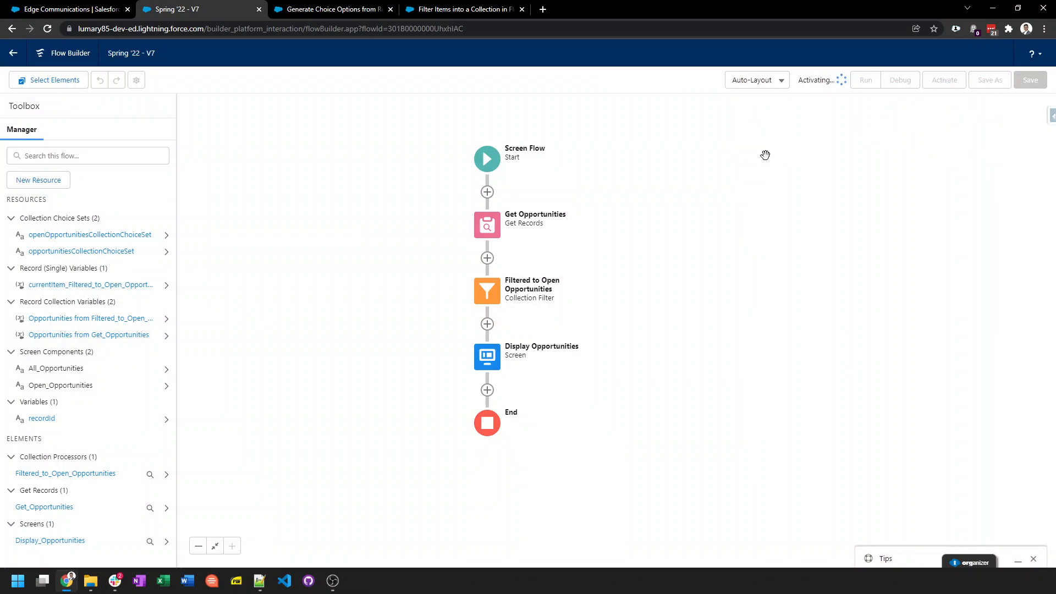
Run the Spring '22 action on the Edge Communications account, check the options in both opportunity picklists, and close the flow
click(105, 8)
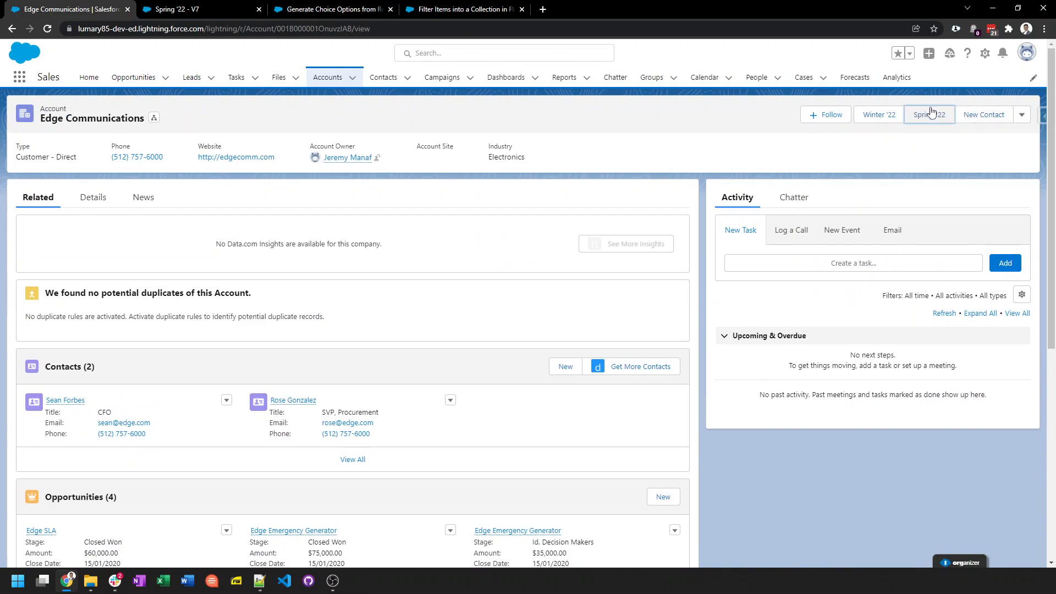
click(929, 111)
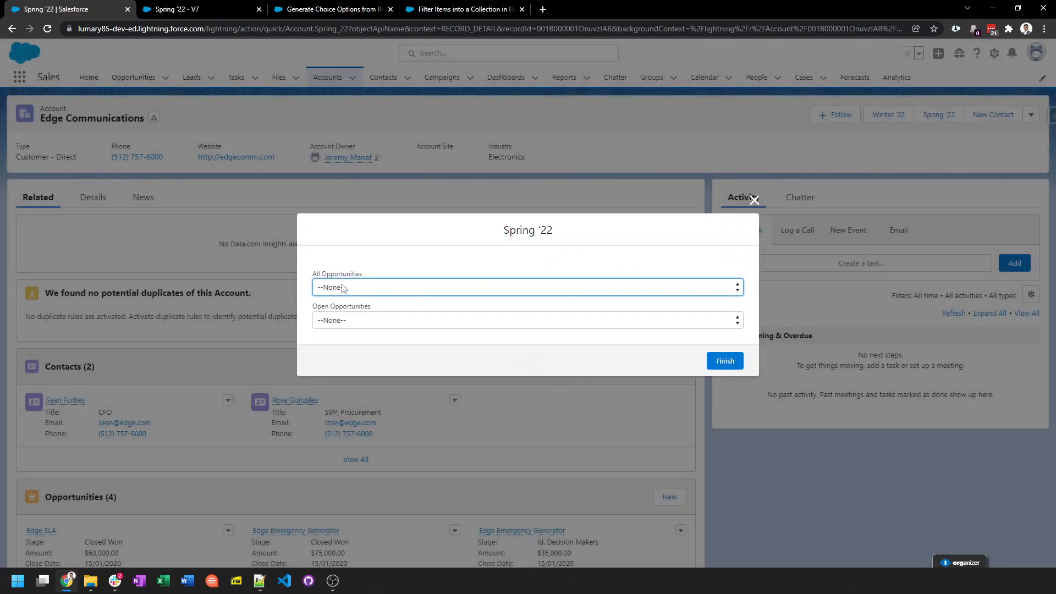
click(394, 292)
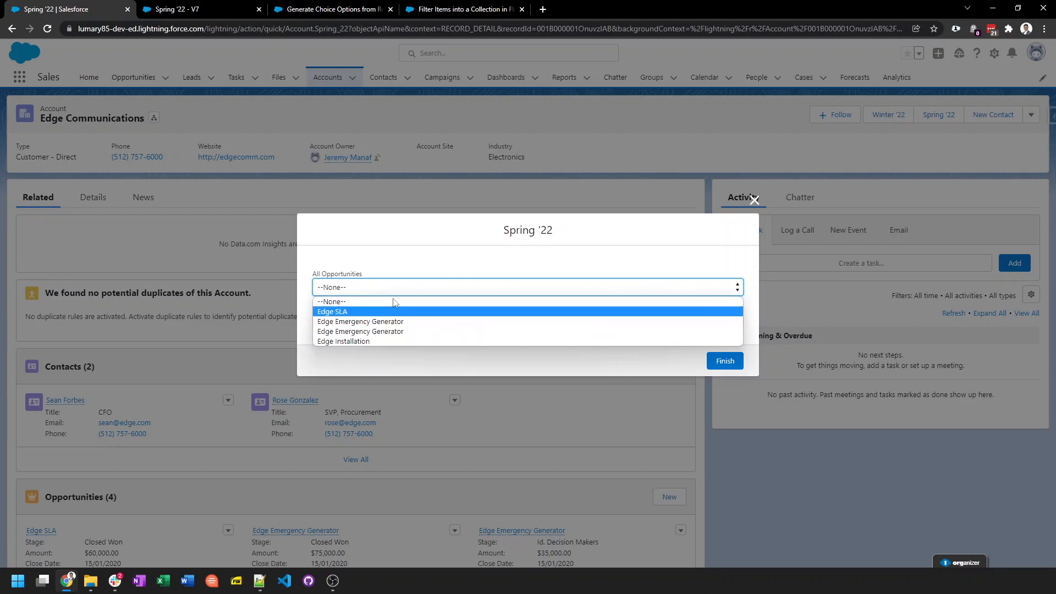
click(397, 287)
click(362, 325)
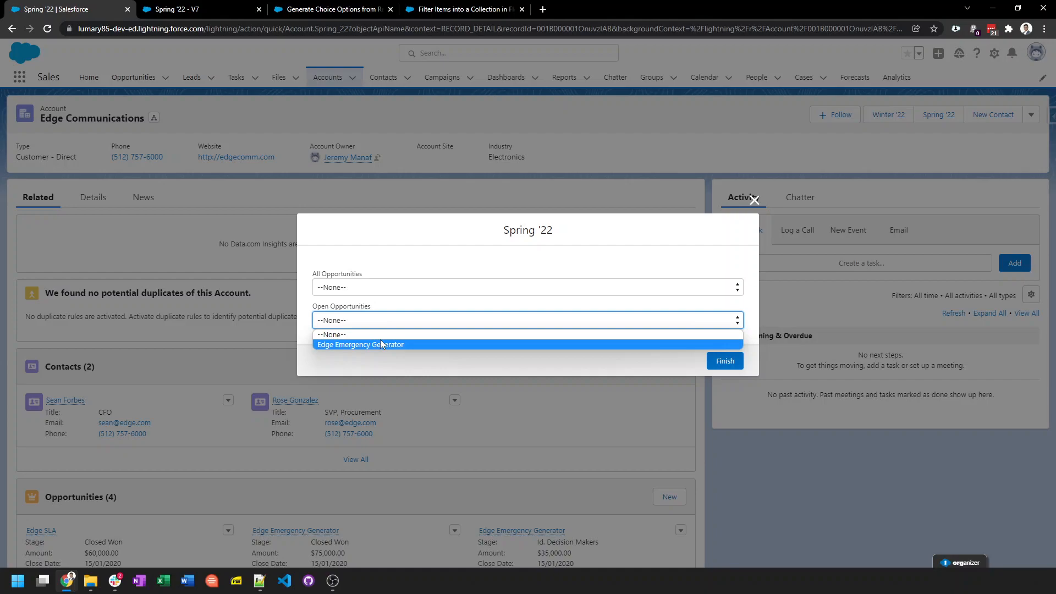
click(754, 200)
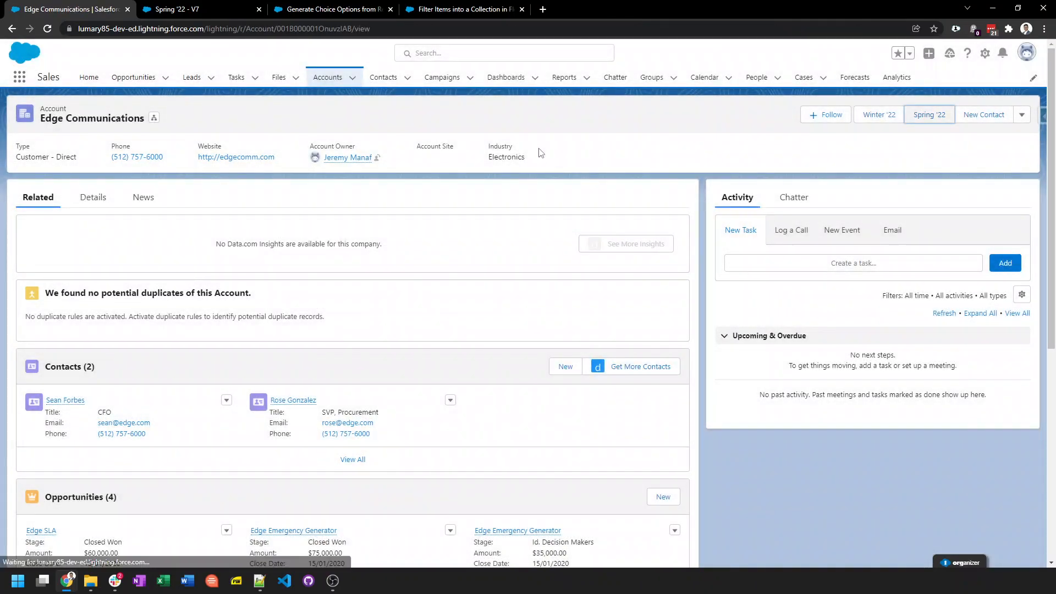